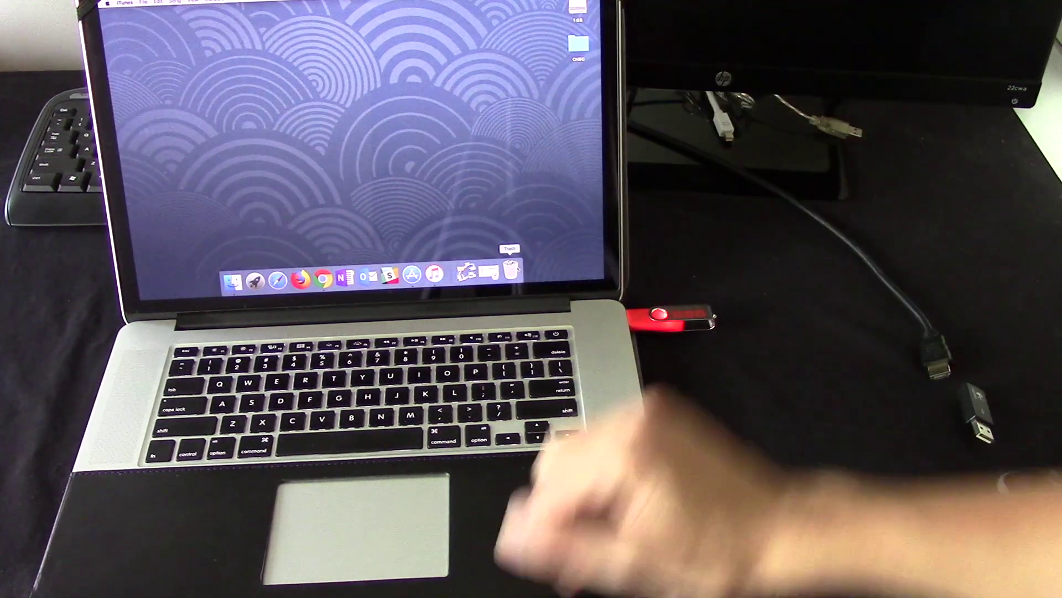
Restore the minimized iTunes window showing Silent Partner's 30 songs and make iTunes active.
left_click(435, 274)
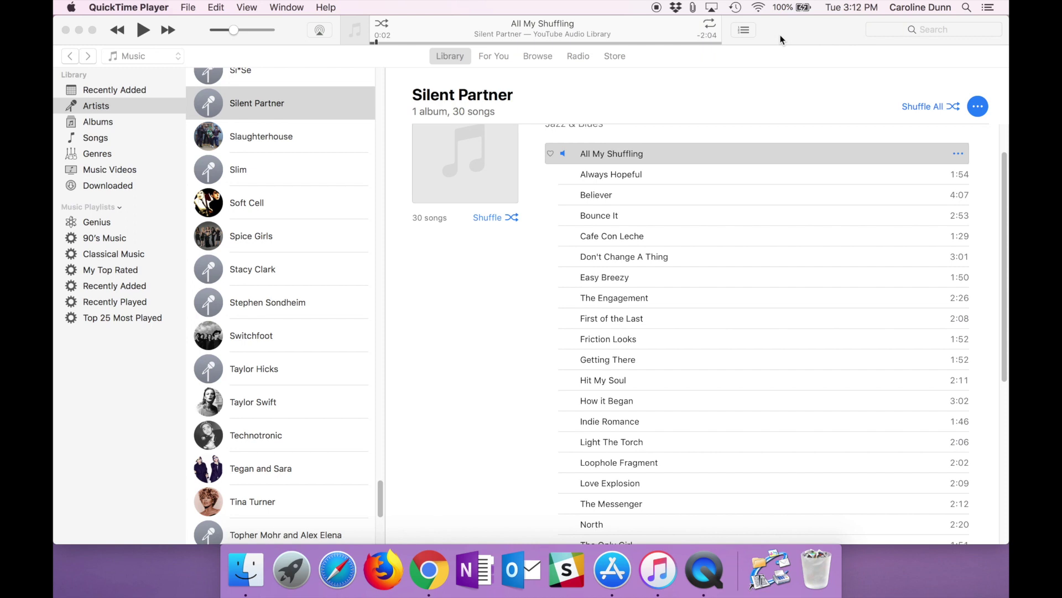
left_click(780, 35)
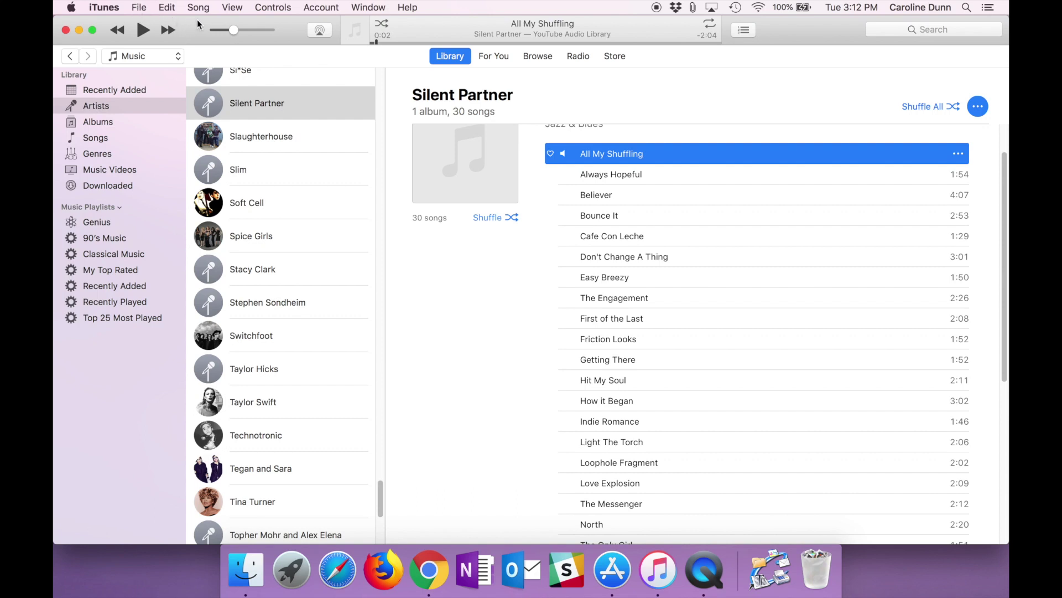
left_click(140, 8)
mouse_move(163, 98)
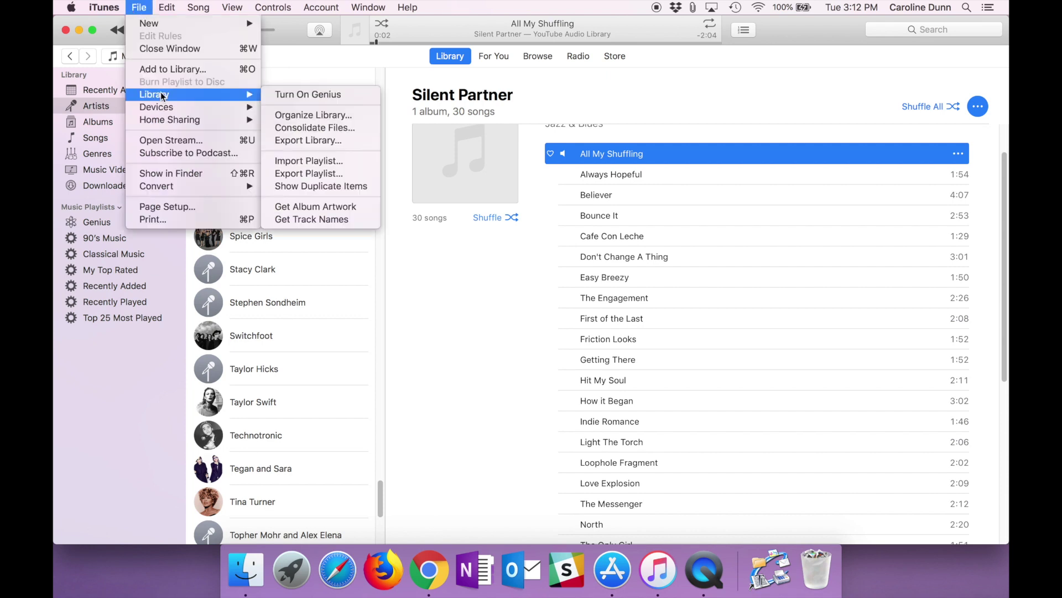
left_click(293, 114)
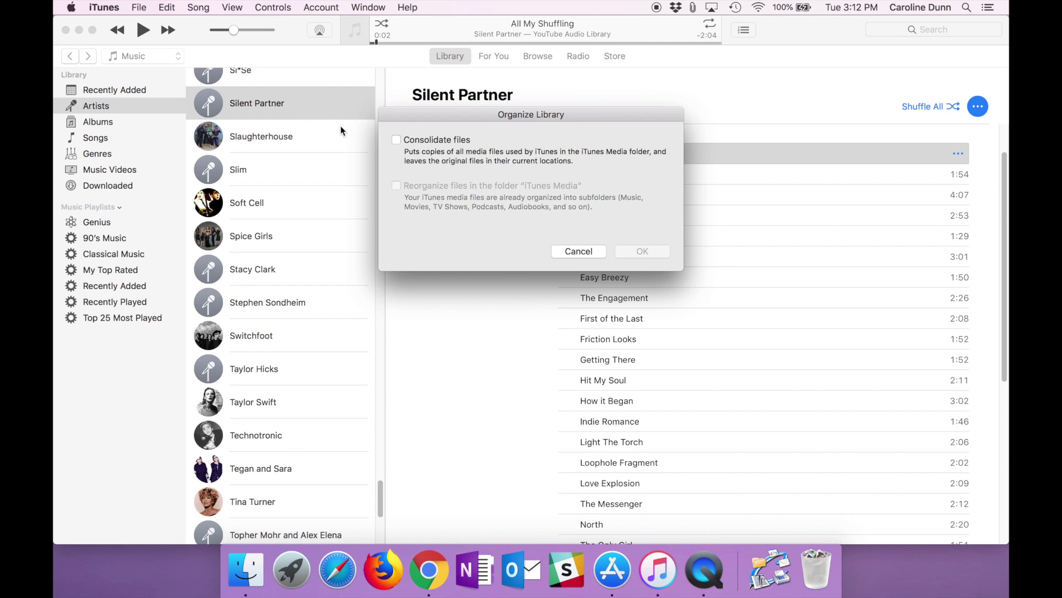
left_click(397, 140)
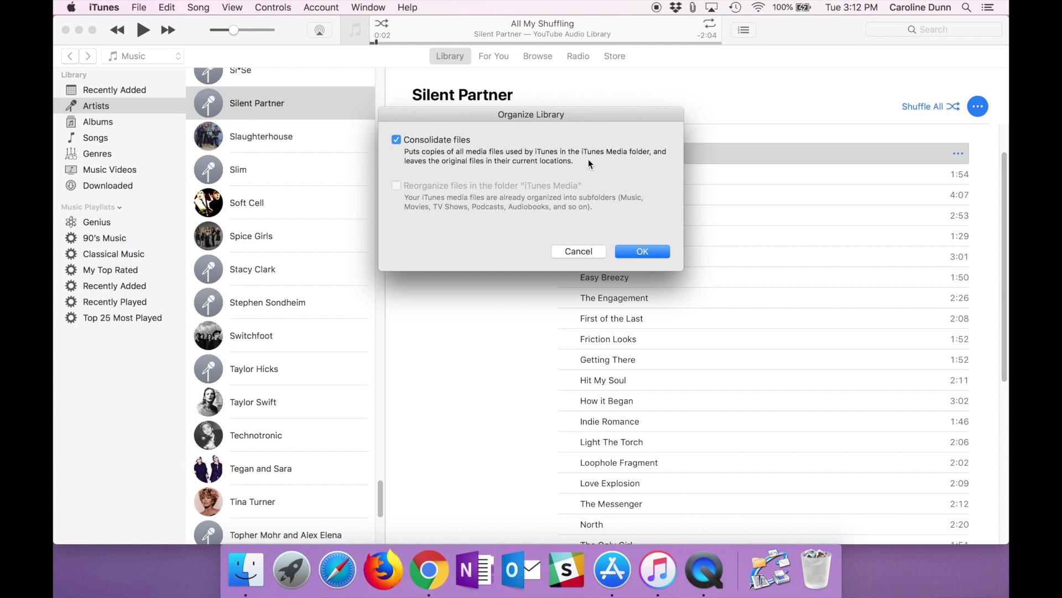
left_click(588, 251)
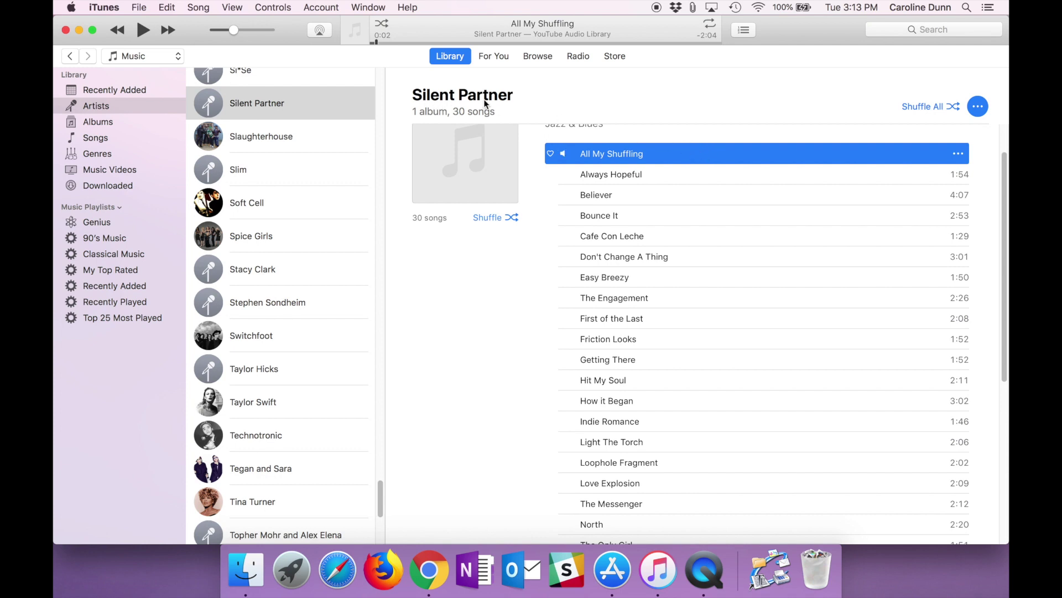
Reveal the All My Shuffling song's MP3 file in Finder from its options menu.
scroll(624, 158, "up", 2)
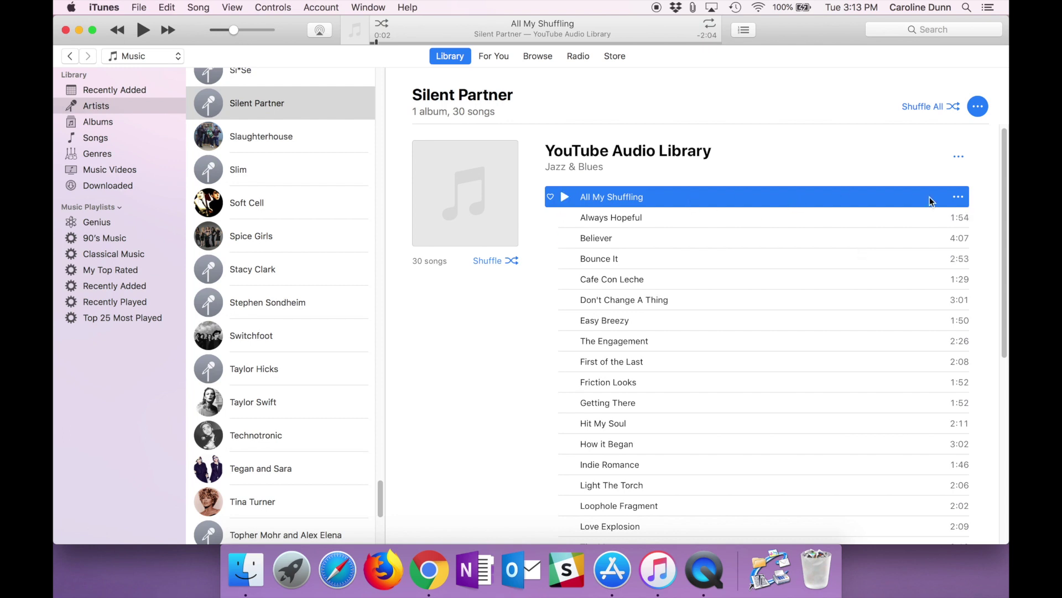
left_click(959, 197)
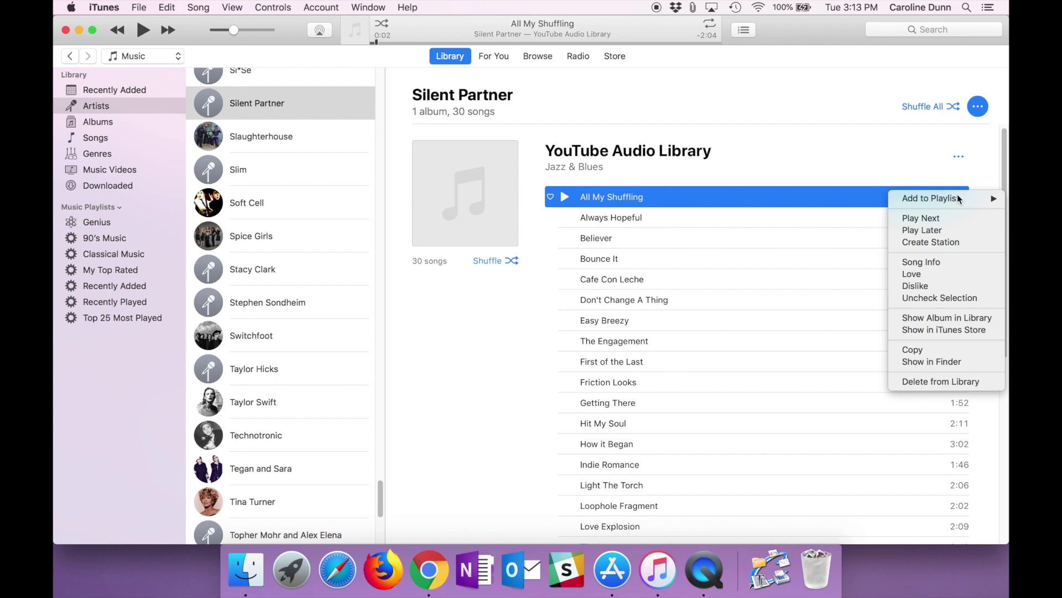
left_click(950, 363)
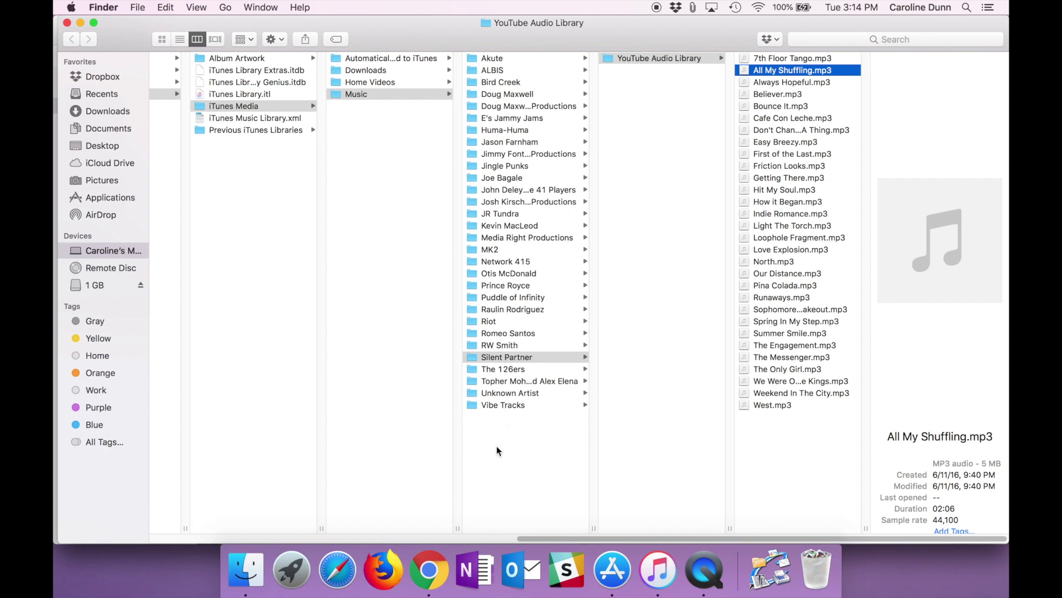
Copy the artist folders Akute through Vibe Tracks from iTunes Media's Music folder onto the 1 GB drive.
left_click(506, 537)
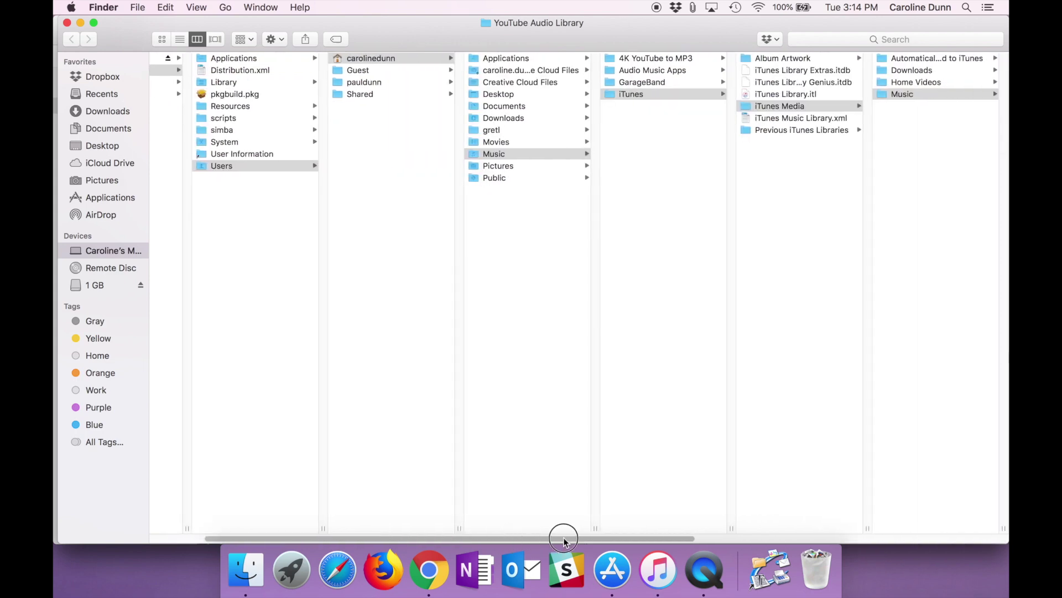
left_click_drag(563, 540, 771, 510)
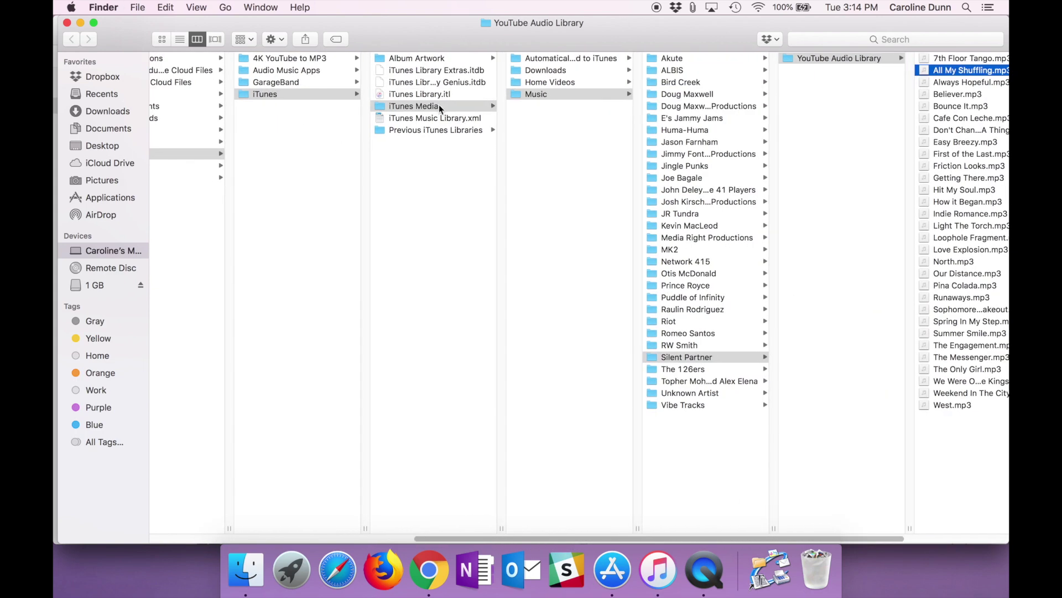
left_click(562, 95)
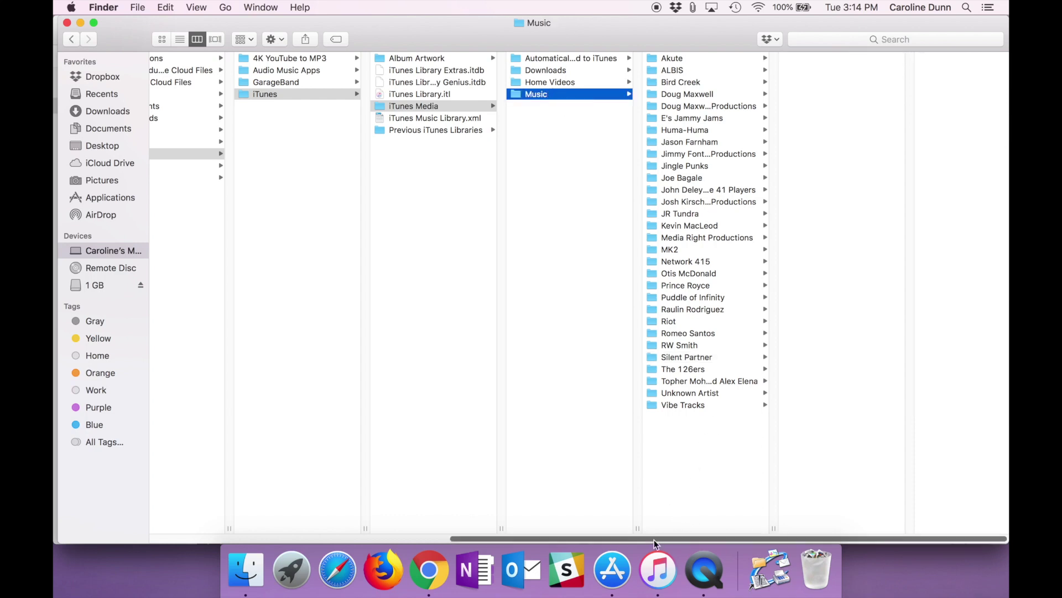
left_click(689, 154)
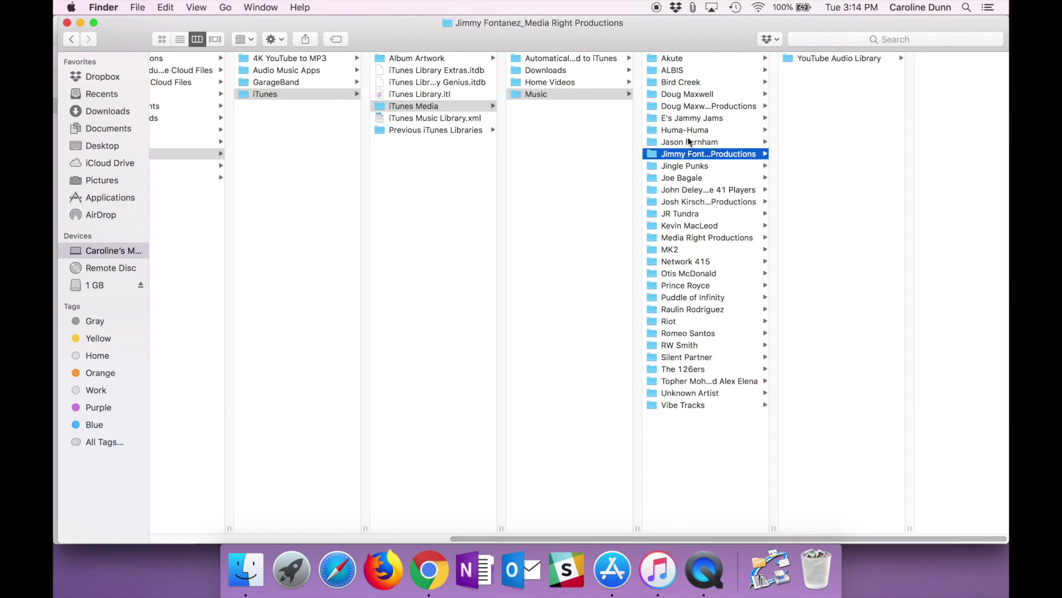
left_click(682, 59)
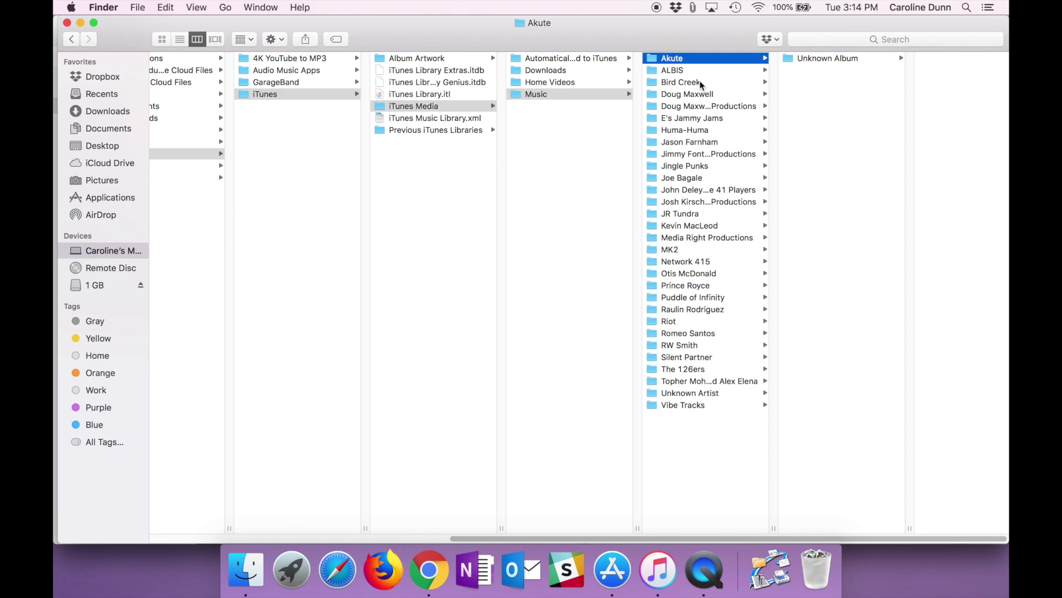
left_click(700, 407, "shift")
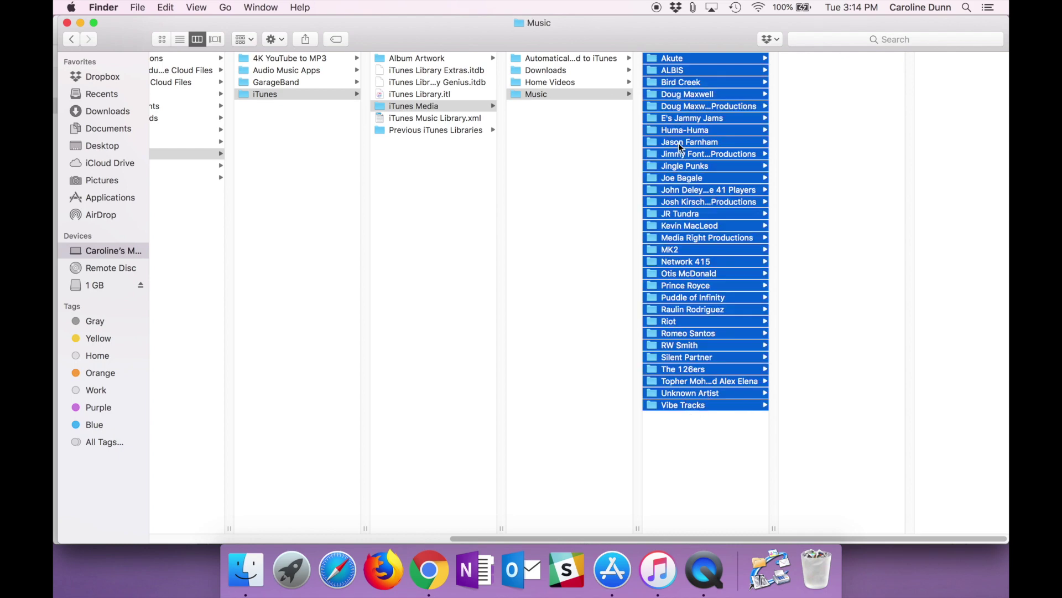
left_click(441, 199)
left_click_drag(441, 199, 98, 283)
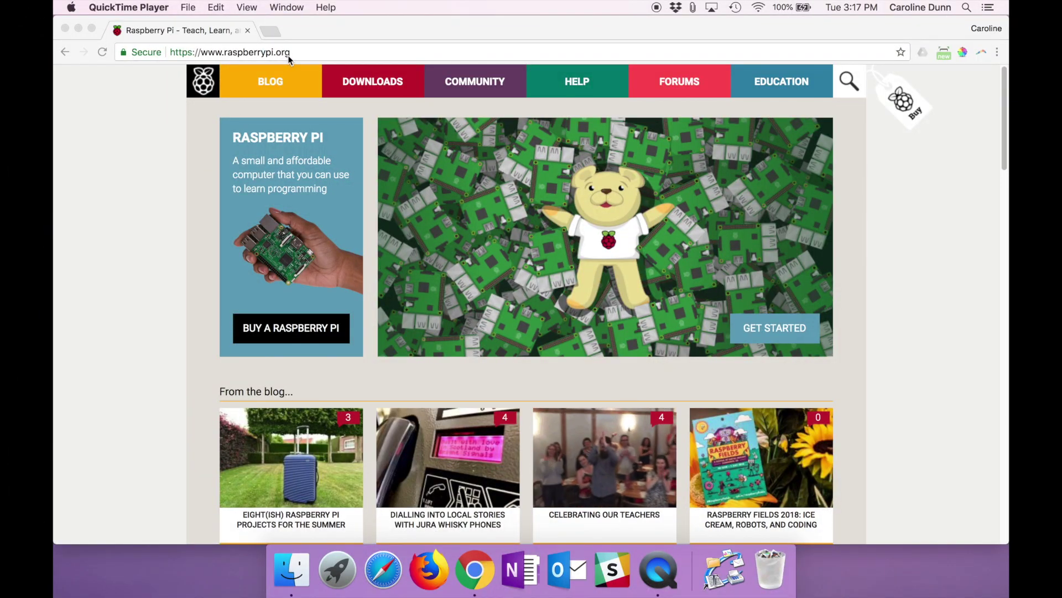
Download the Raspbian Stretch with Desktop ZIP from raspberrypi.org, then bring up Launchpad.
left_click(291, 53)
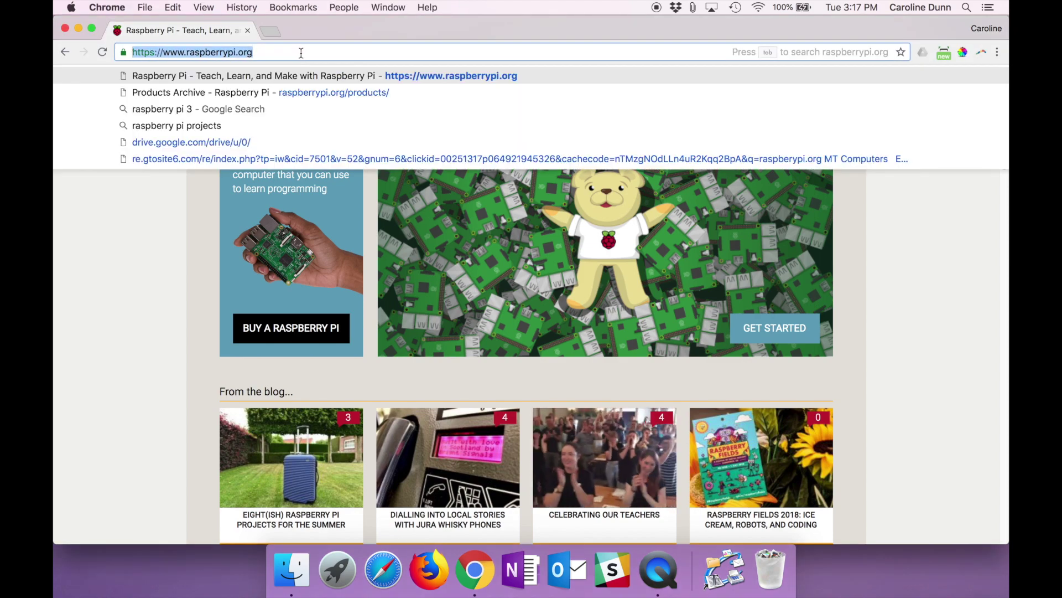
key("Escape")
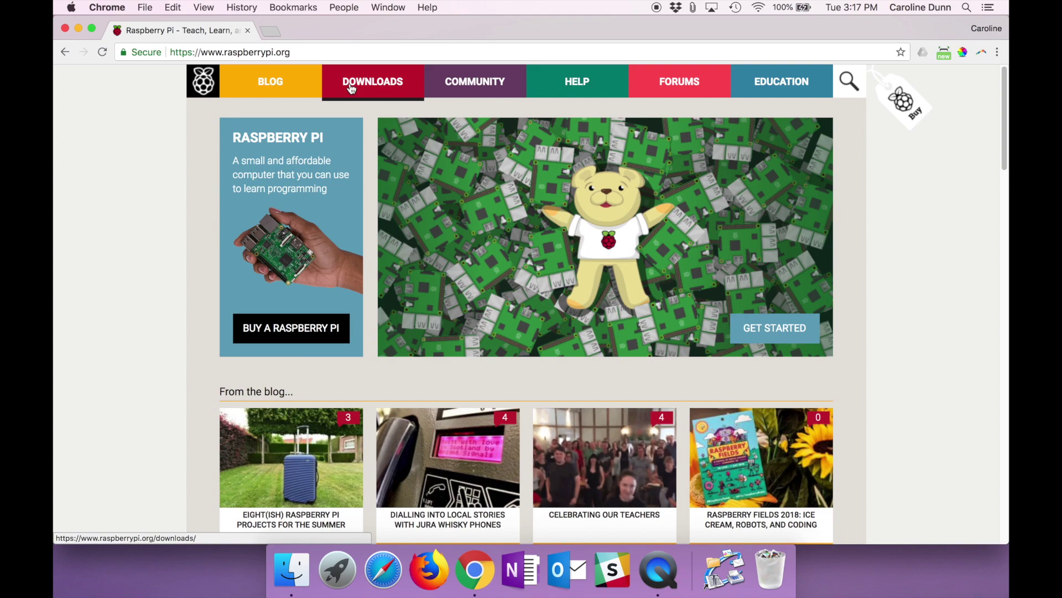
left_click(352, 89)
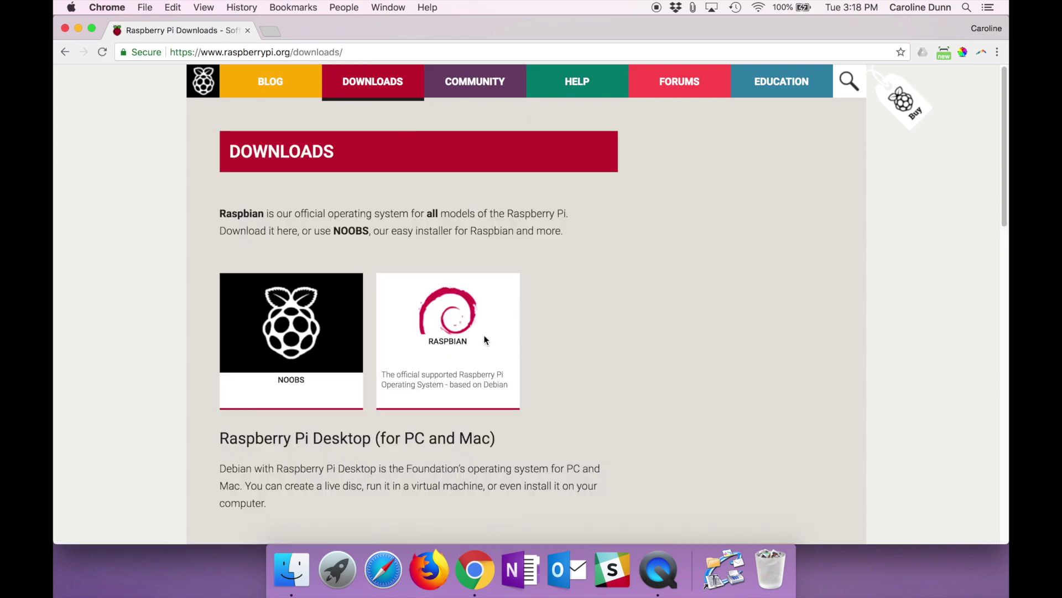
left_click(456, 331)
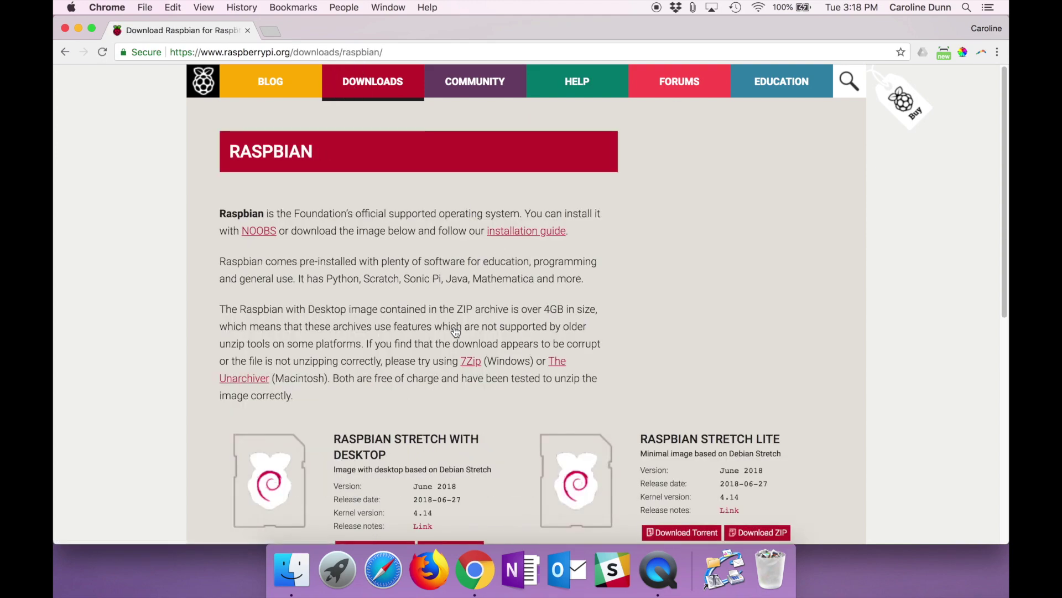
scroll(457, 332, "down", 5)
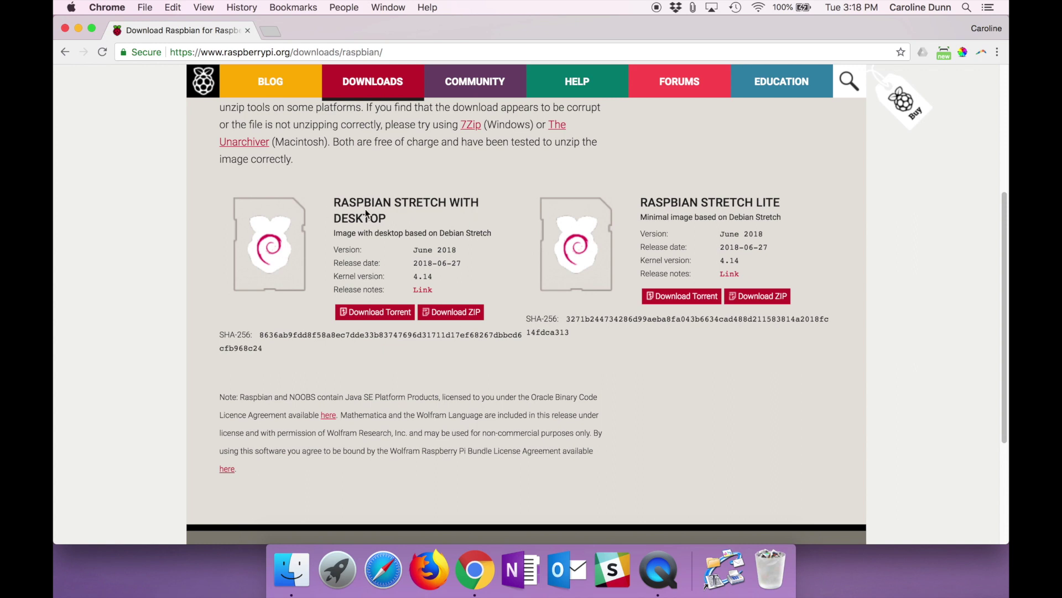
left_click(453, 313)
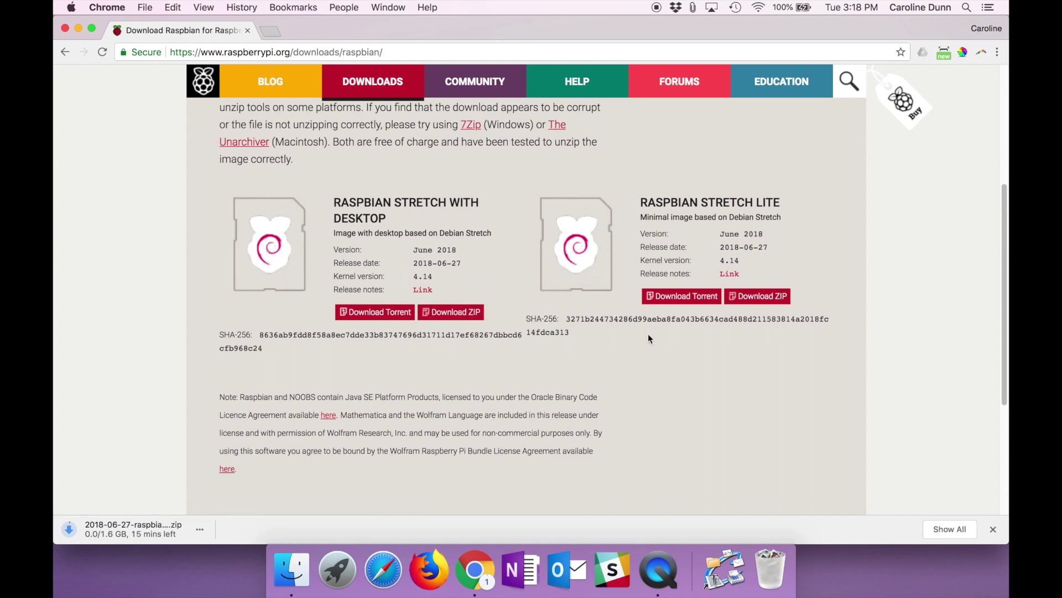
left_click(991, 529)
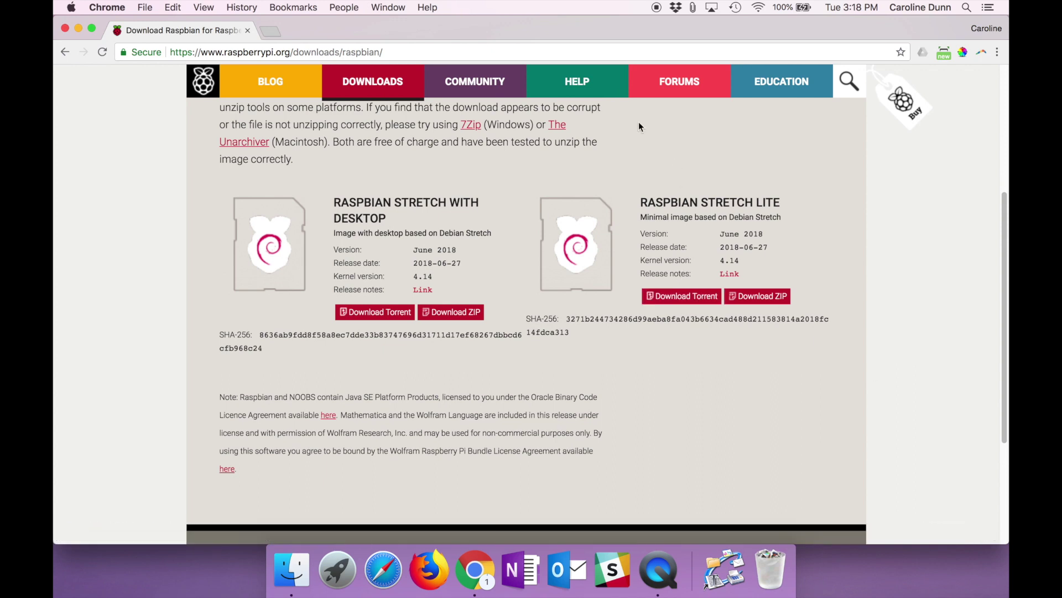
key("F4")
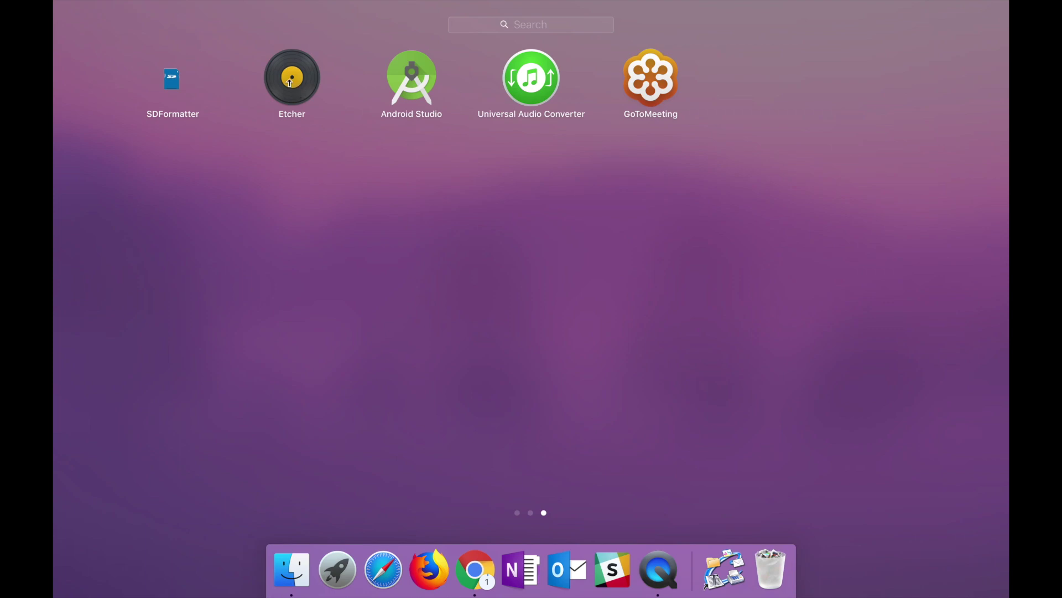
Launch Etcher and load the newly downloaded Raspbian Stretch zip as the image.
left_click(290, 82)
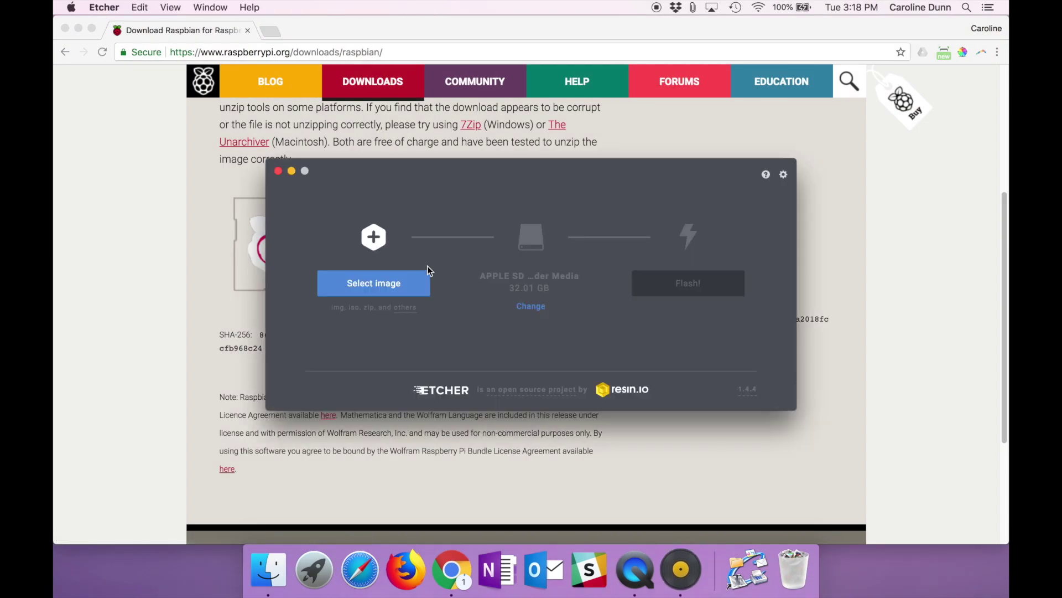
left_click(375, 283)
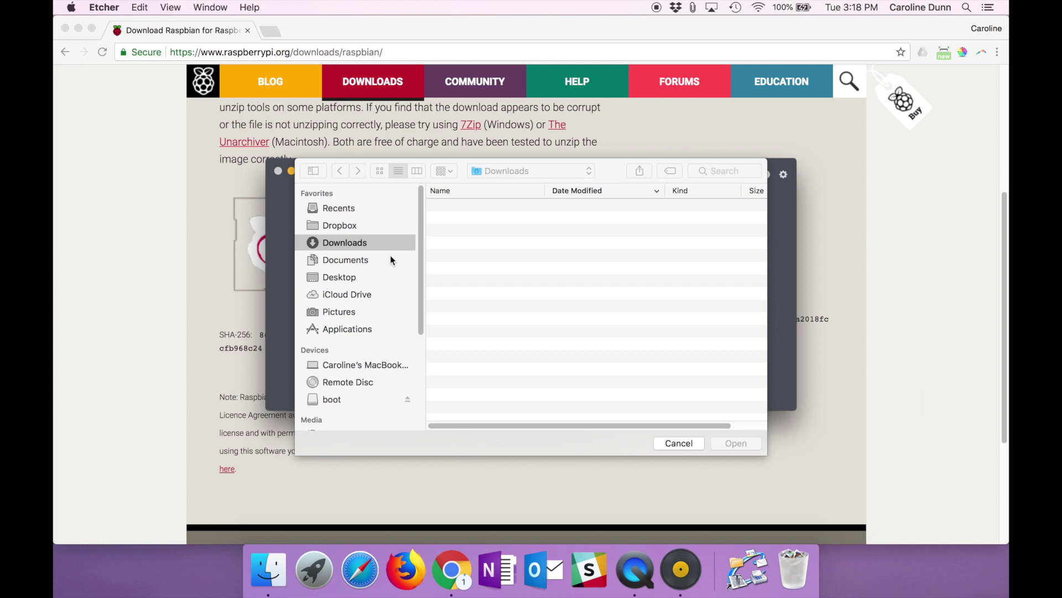
left_click(693, 192)
left_click(609, 189)
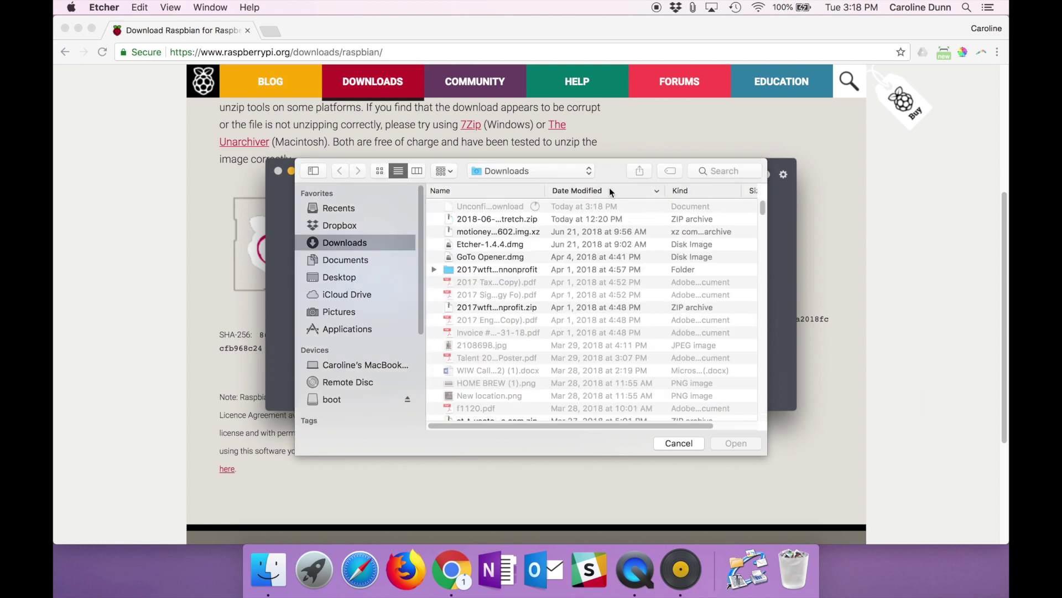
left_click(491, 220)
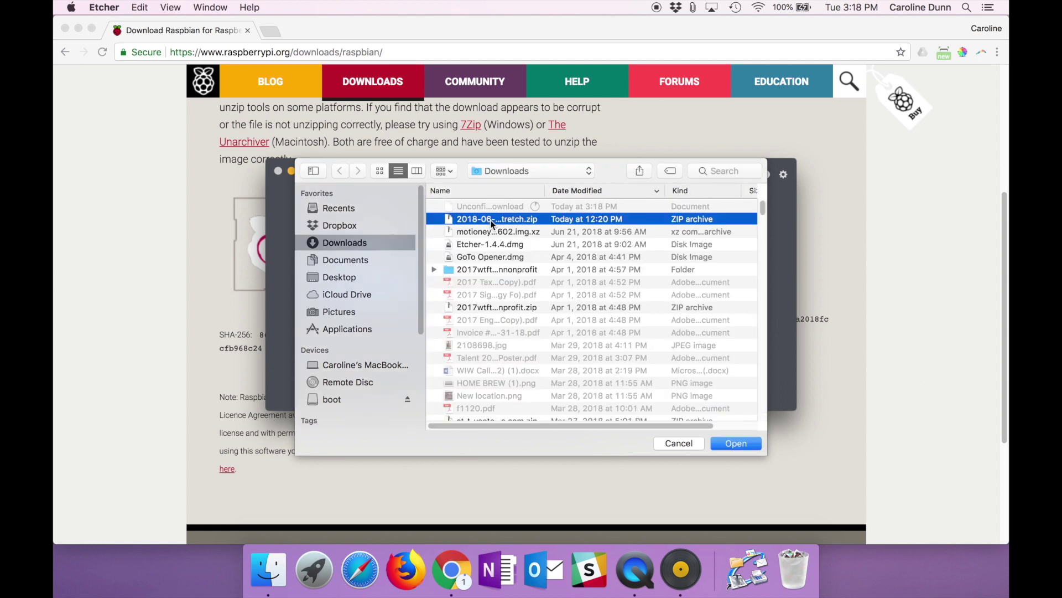
left_click(732, 446)
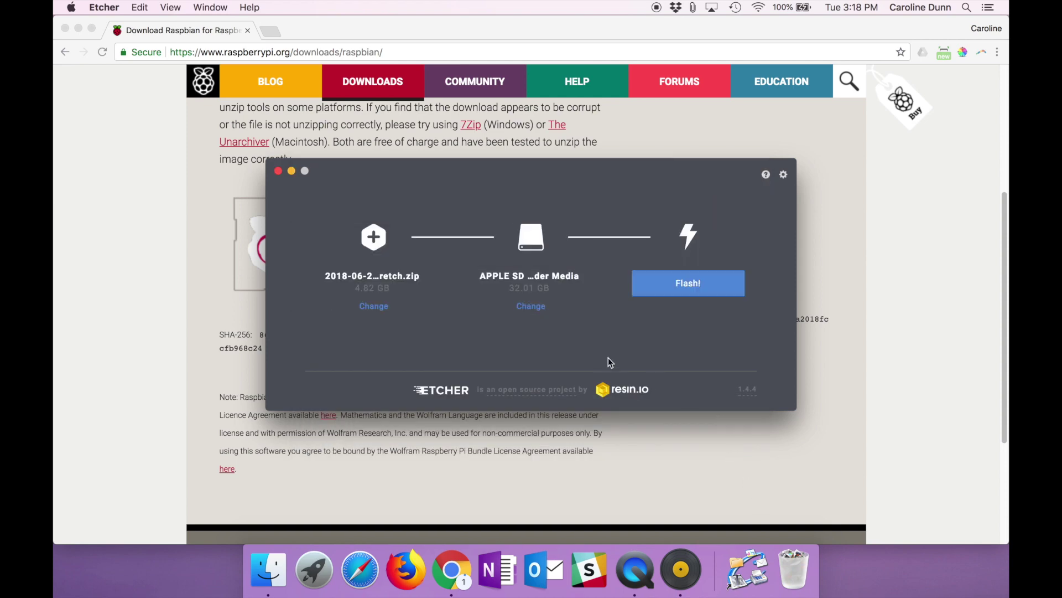
Confirm the 32 GB SD card as the target drive and start flashing.
left_click(529, 308)
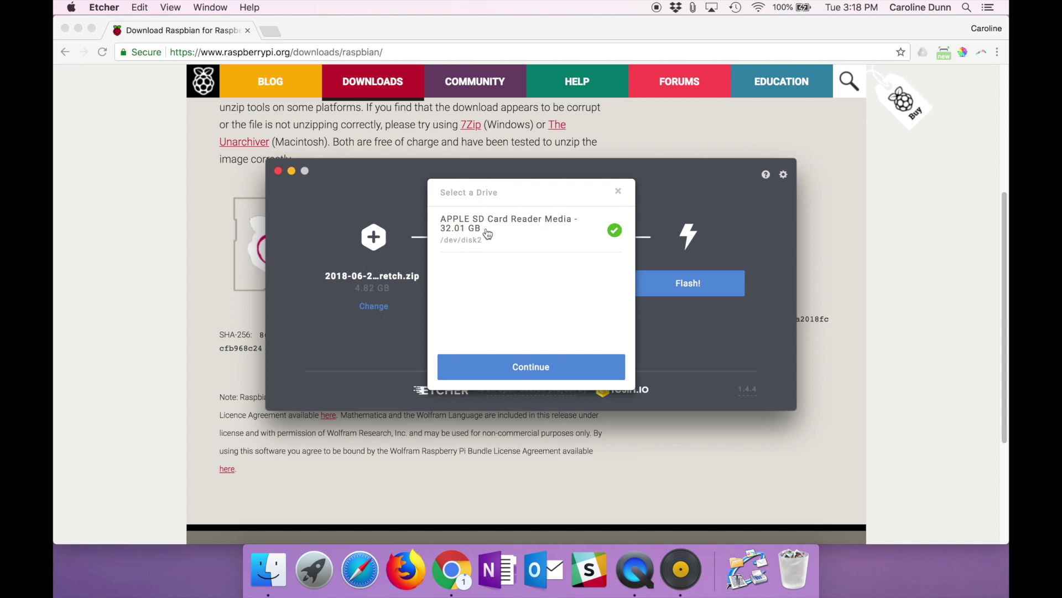
left_click(534, 369)
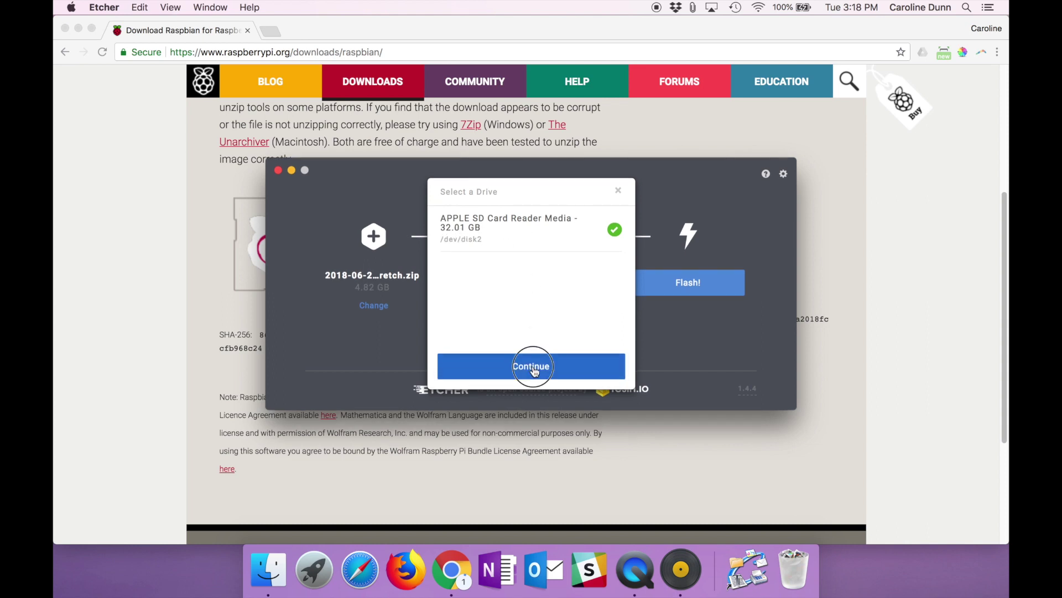
left_click(703, 286)
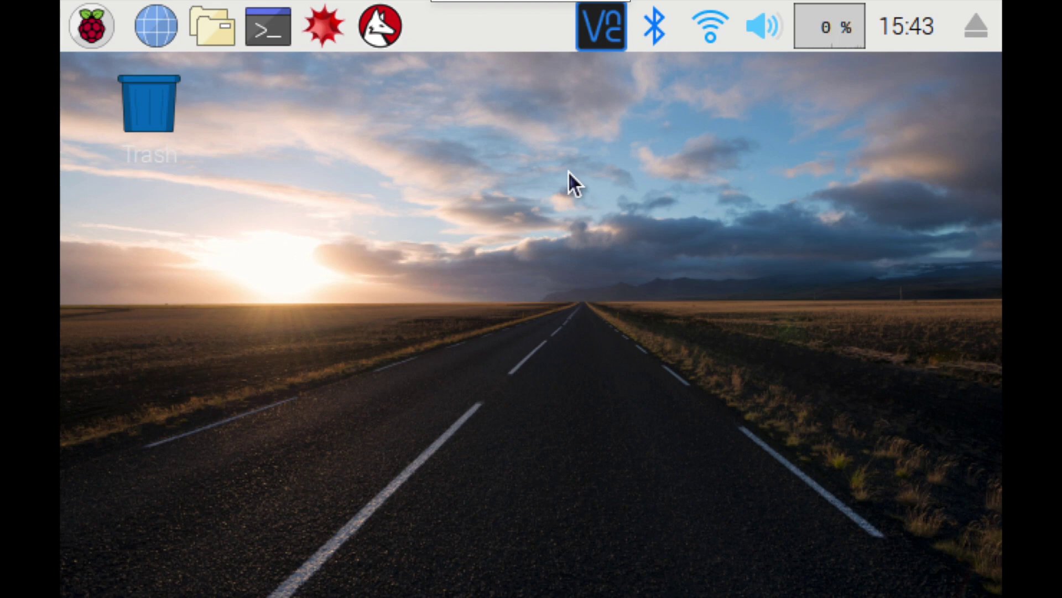
Connect the Raspberry Pi to the guest Wi-Fi network and launch the web browser.
left_click(714, 32)
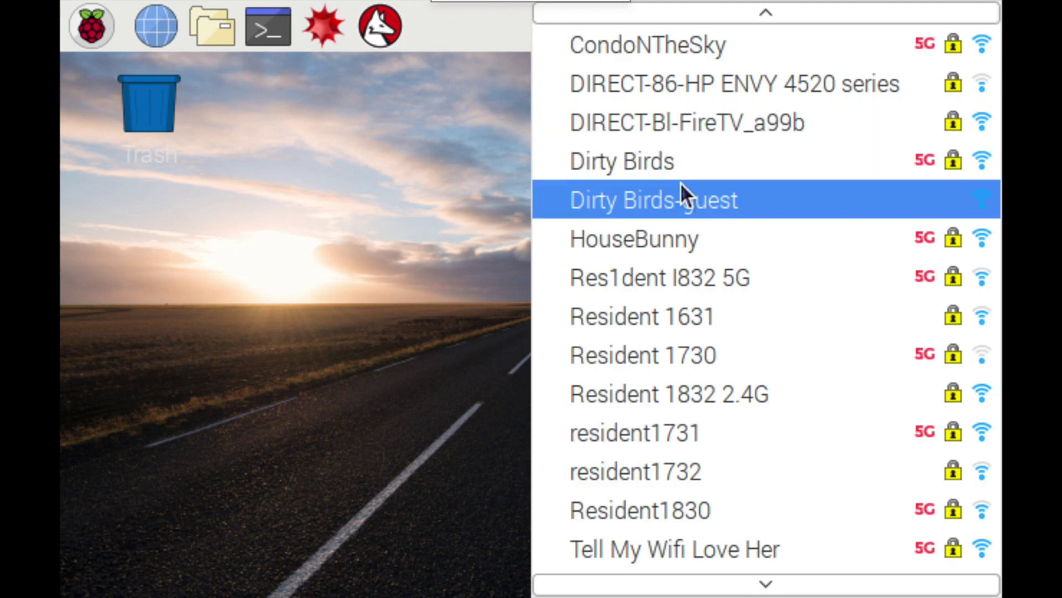
left_click(686, 202)
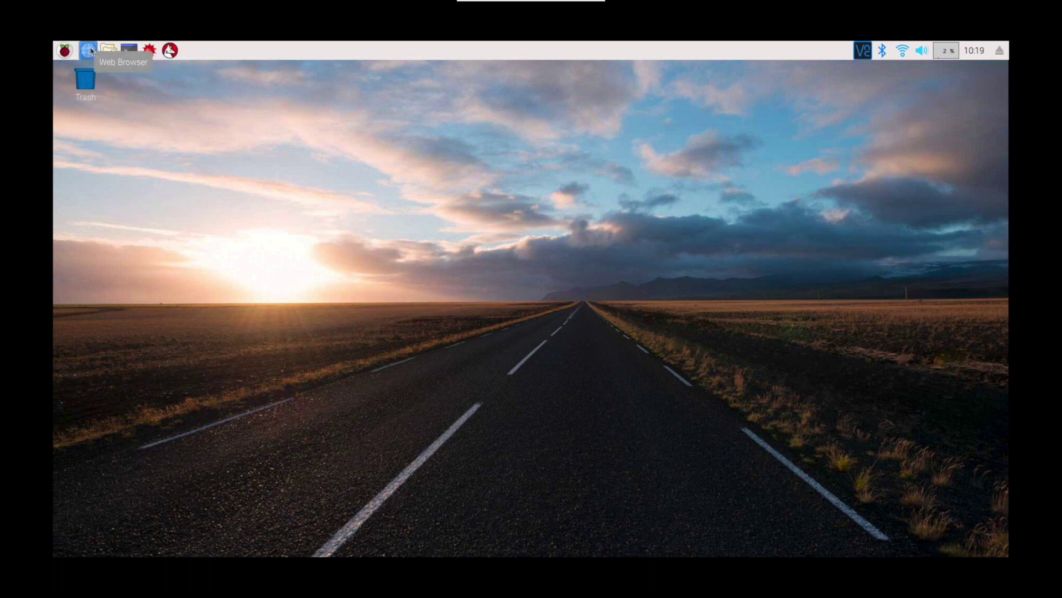
left_click(109, 50)
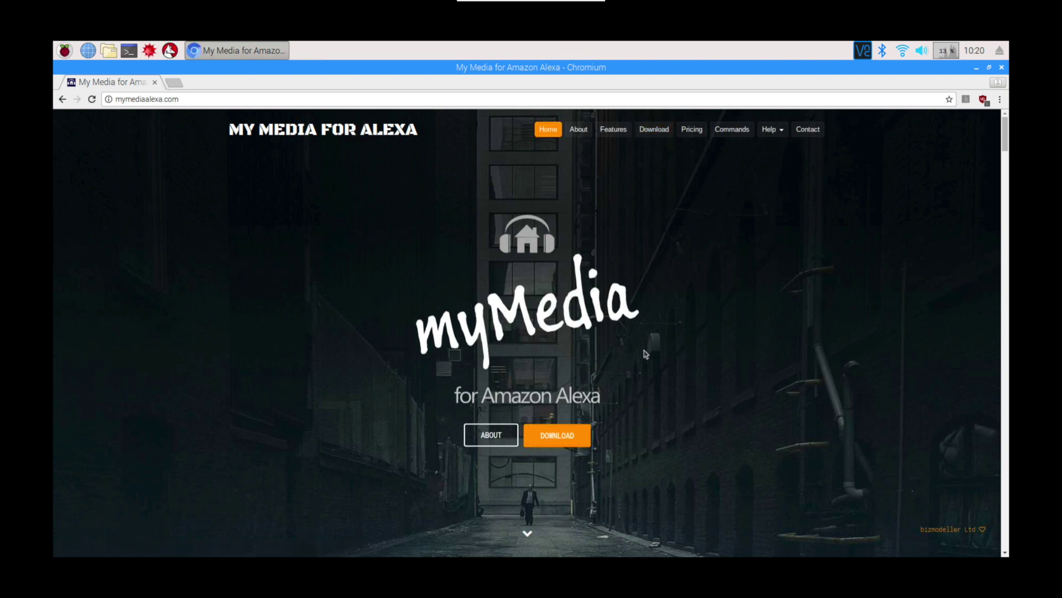
Download the Raspberry Pi version of My Media v1.3.90.0 from the site's Download section.
scroll(641, 349, "down", 5)
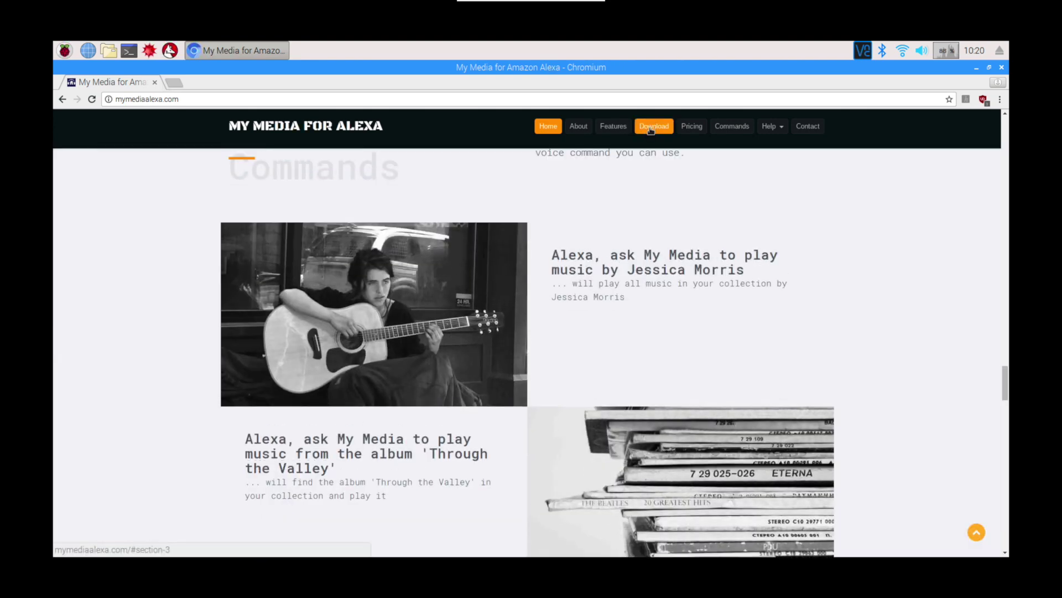
left_click(651, 128)
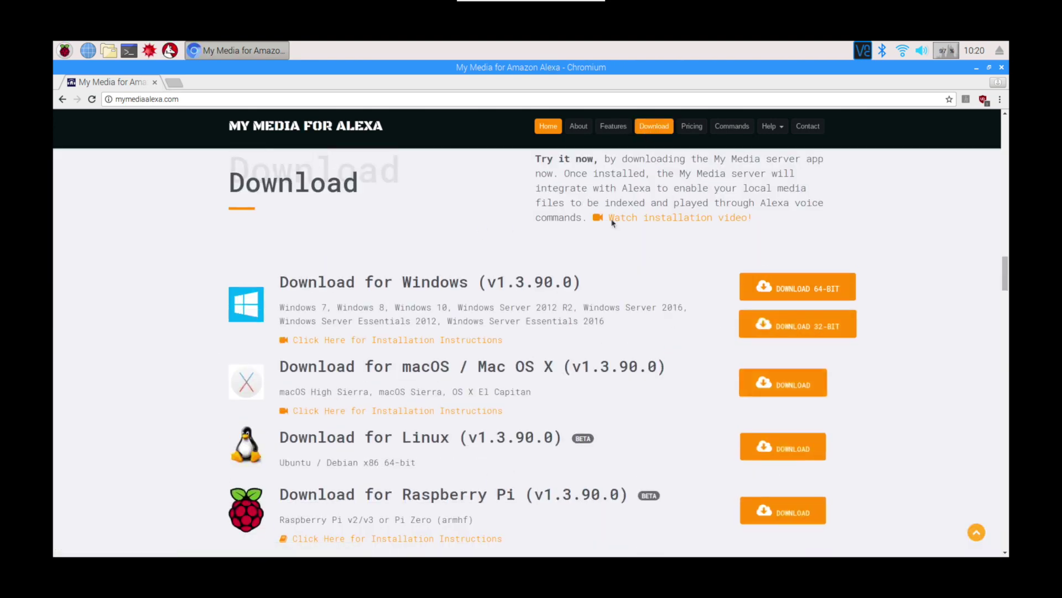
left_click(783, 509)
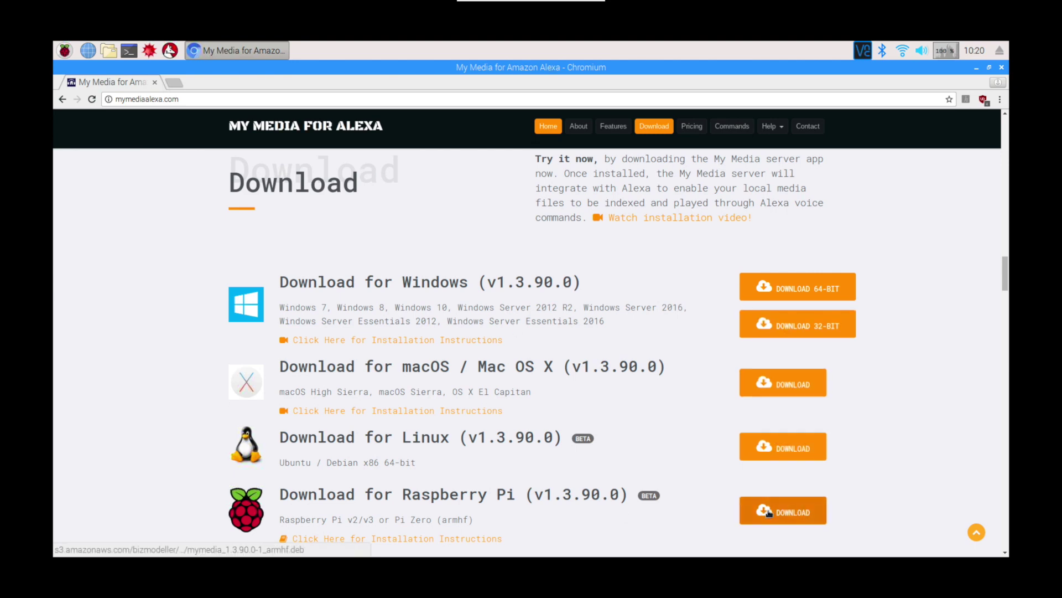
Scroll through the Pricing section to view the plan cards.
left_click(700, 127)
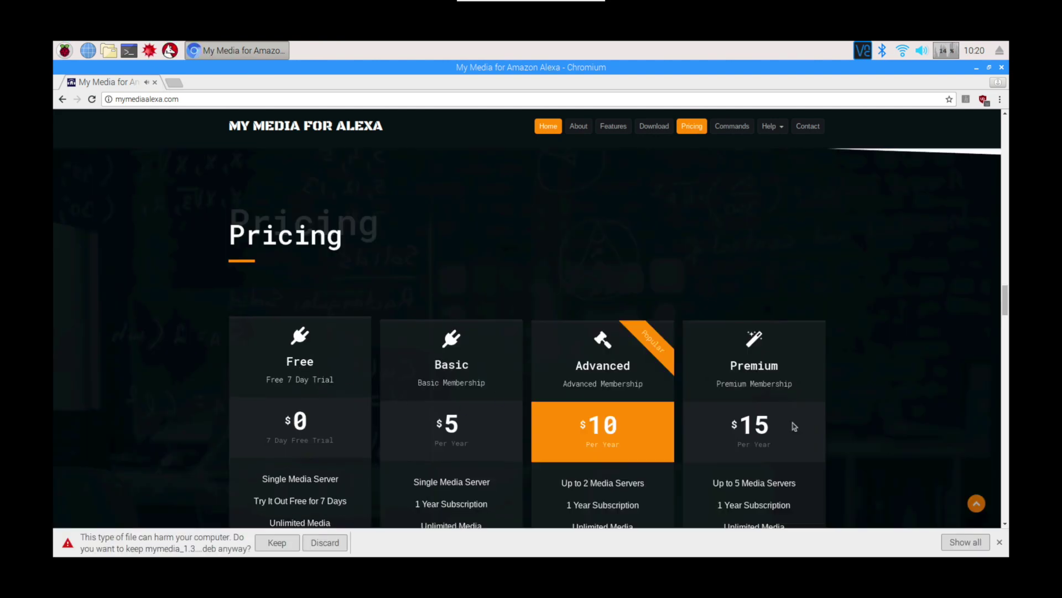
left_click(1005, 310)
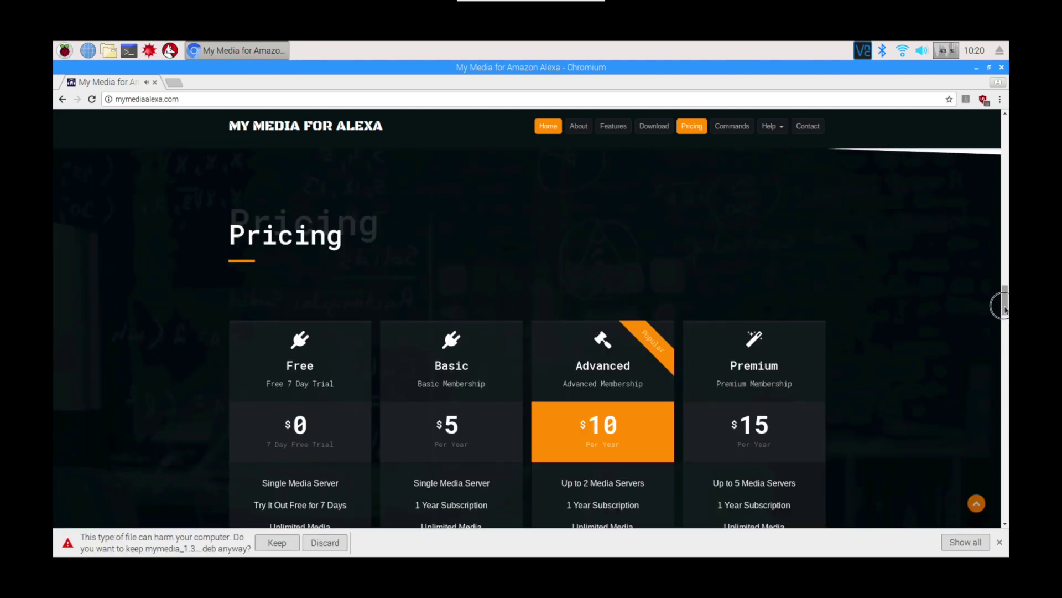
left_click_drag(1005, 311, 1005, 318)
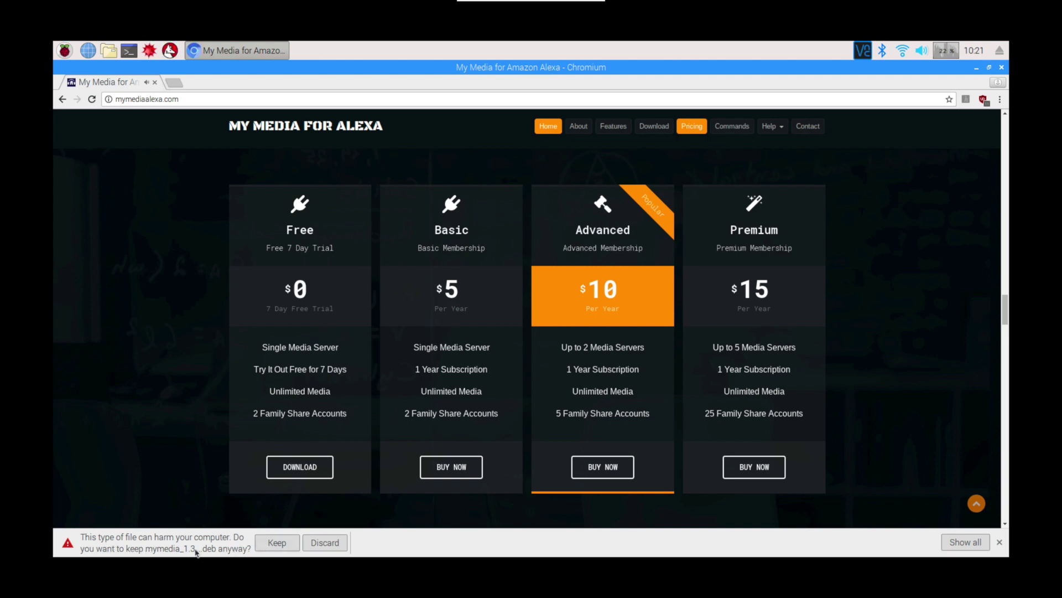
Keep mymedia_1.3.90.0-1_armhf.deb, start its installation, and open /home/pi in File Manager.
left_click(272, 543)
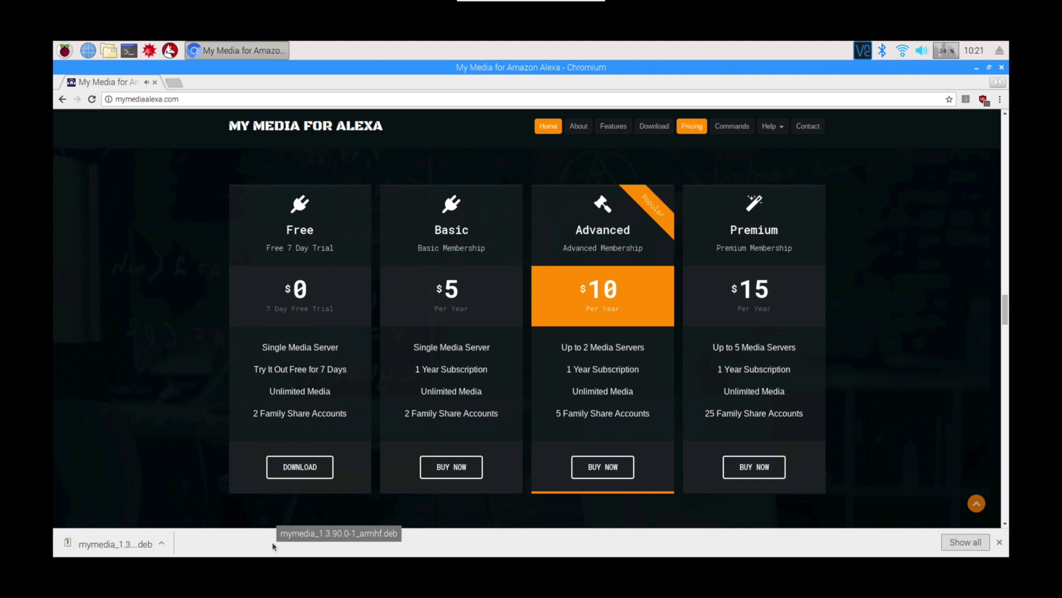
left_click(117, 547)
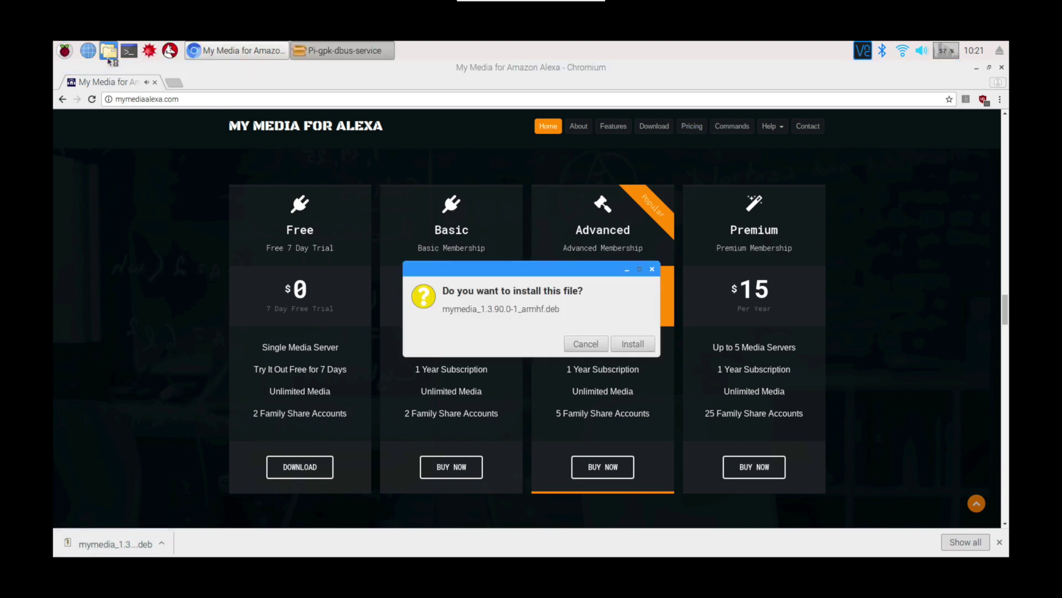
left_click(625, 345)
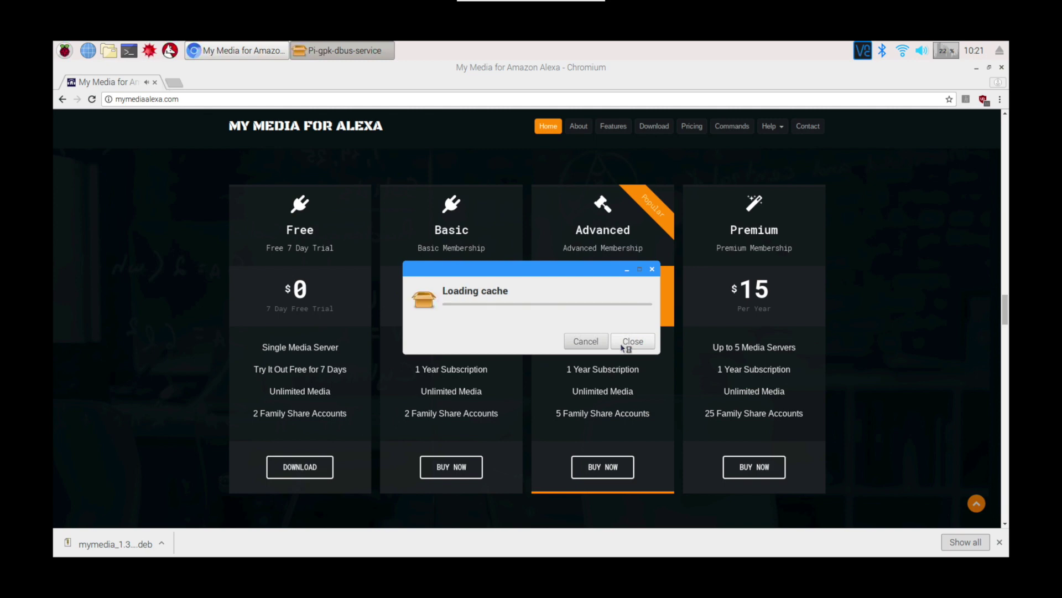
left_click(109, 51)
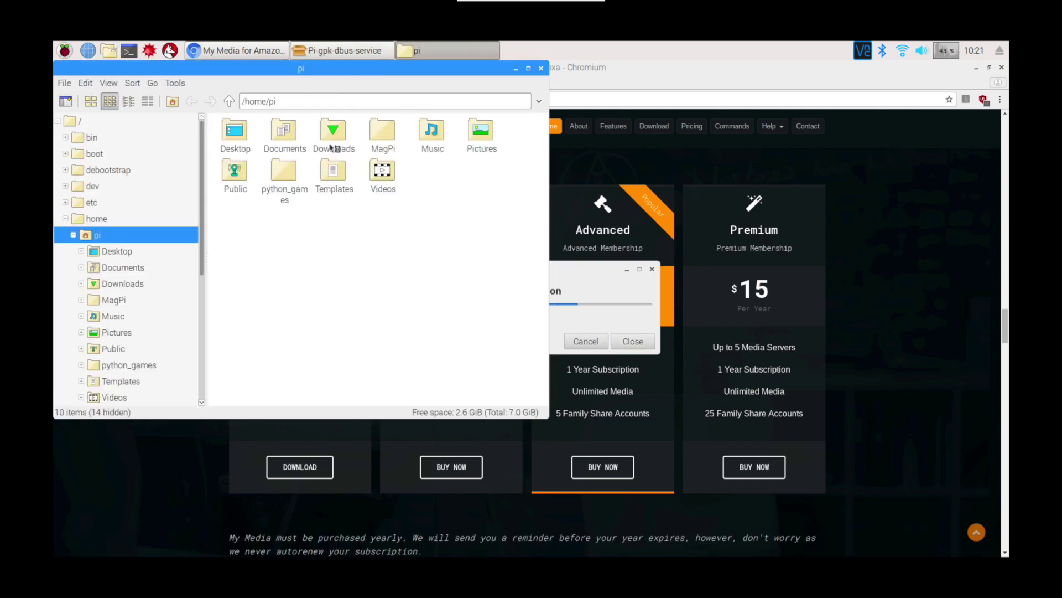
Open the Downloads folder and enter the pi user's password to authorise the mymedia installation.
left_click(334, 137)
double_click(335, 138)
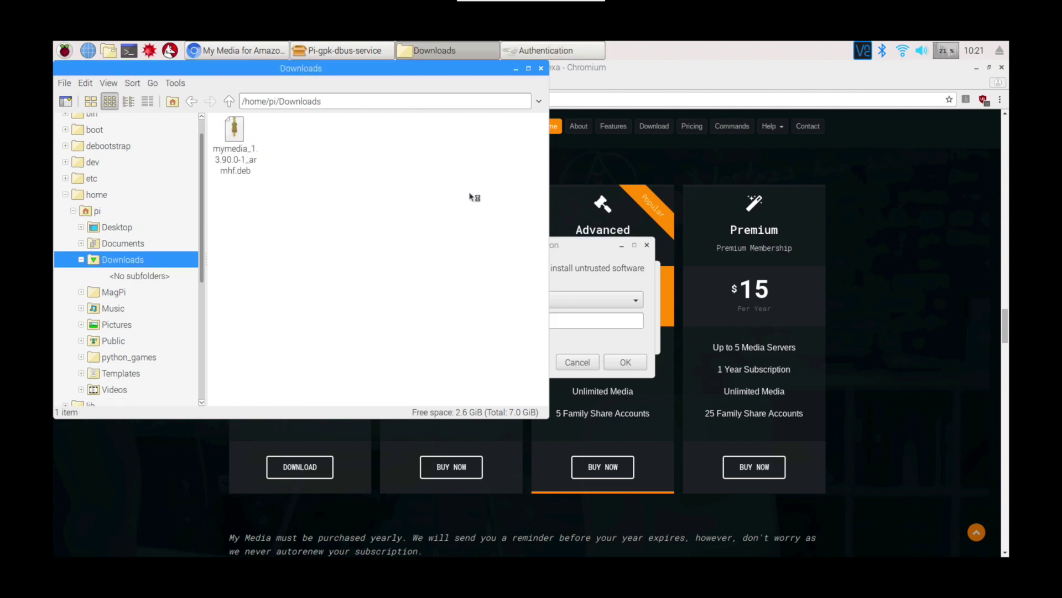
left_click(557, 244)
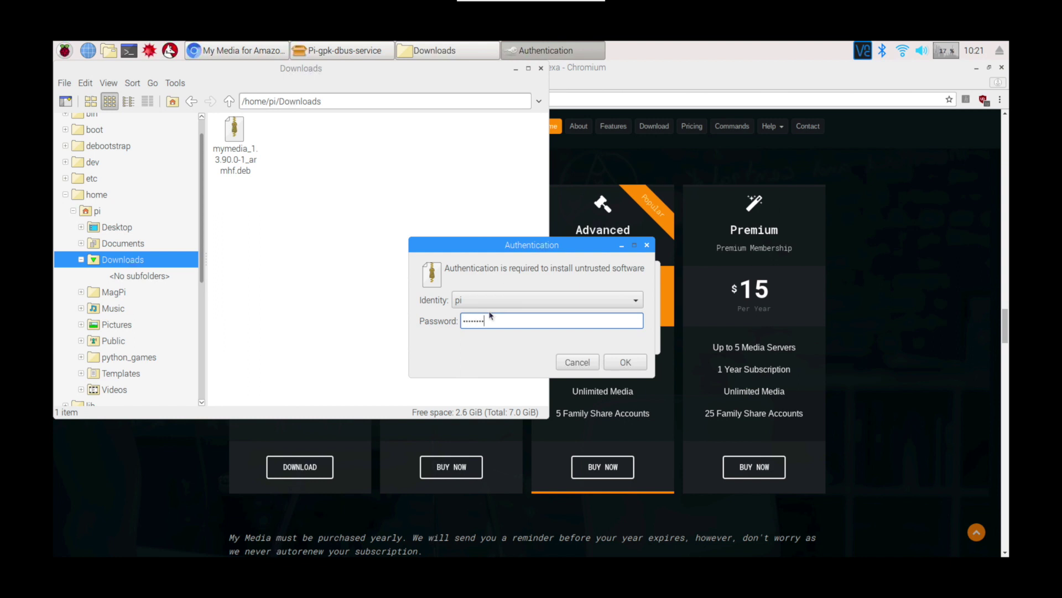
left_click(612, 365)
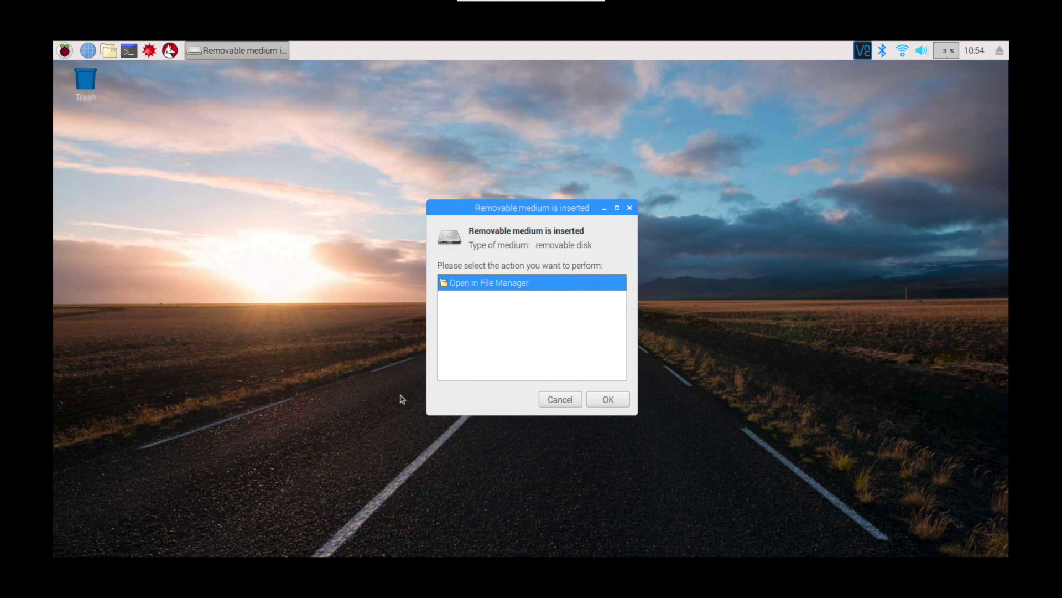
Open the 16GB USB drive on the right side of the screen, plus a second window at /home/pi.
left_click(608, 399)
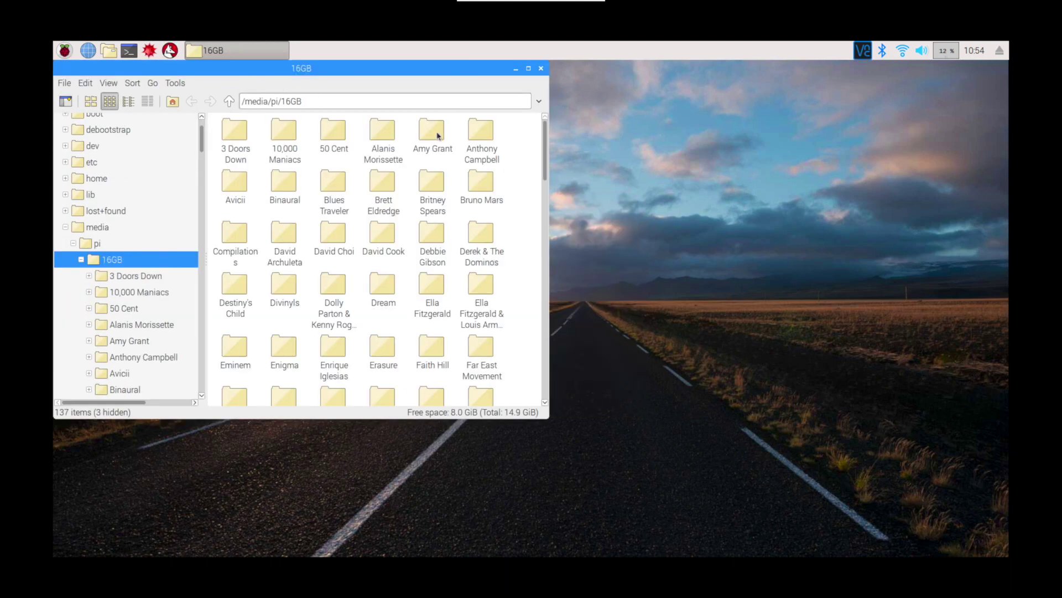
left_click_drag(254, 67, 711, 64)
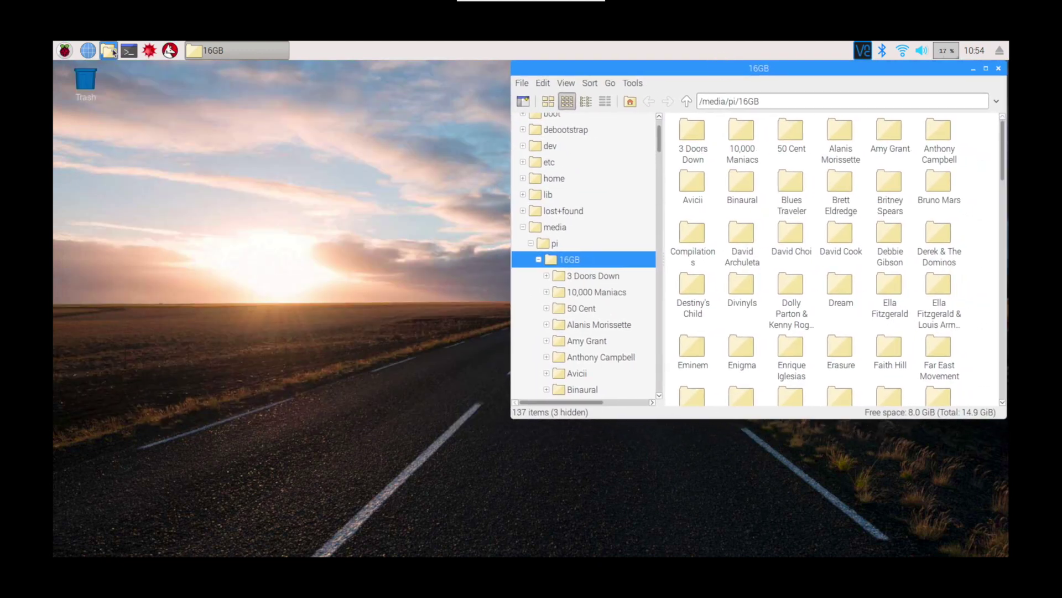
left_click(110, 51)
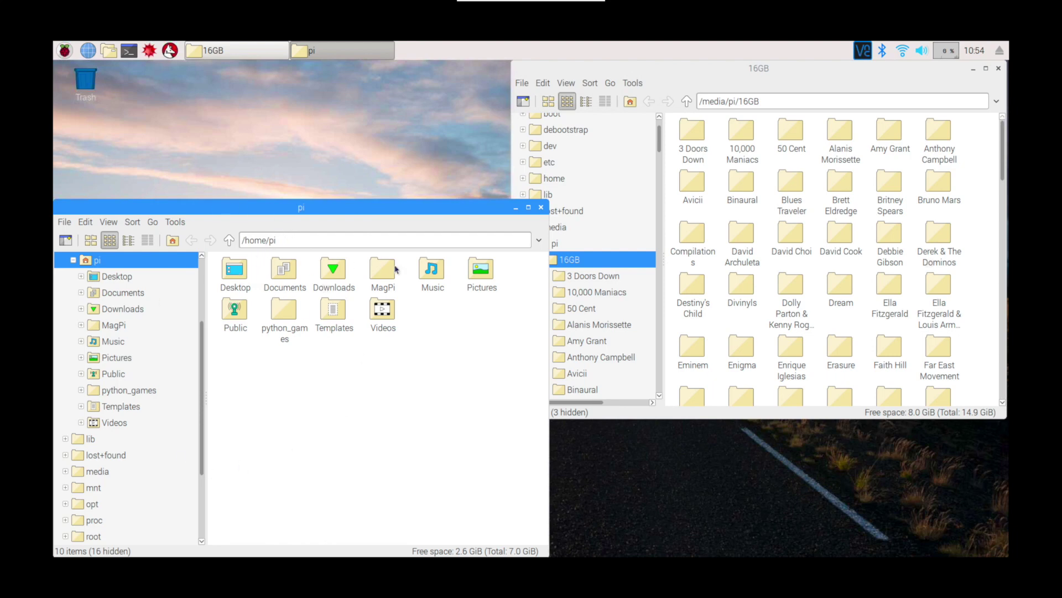
Open the empty Music folder and drag the Silent Partner folder from the 16GB drive into it.
double_click(433, 269)
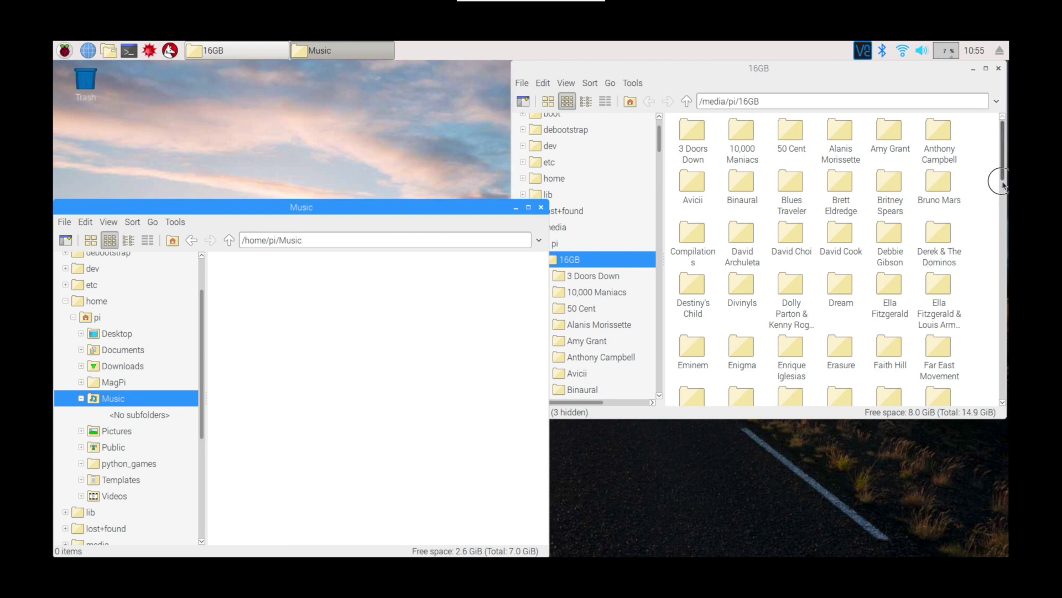
left_click_drag(1005, 186, 1005, 225)
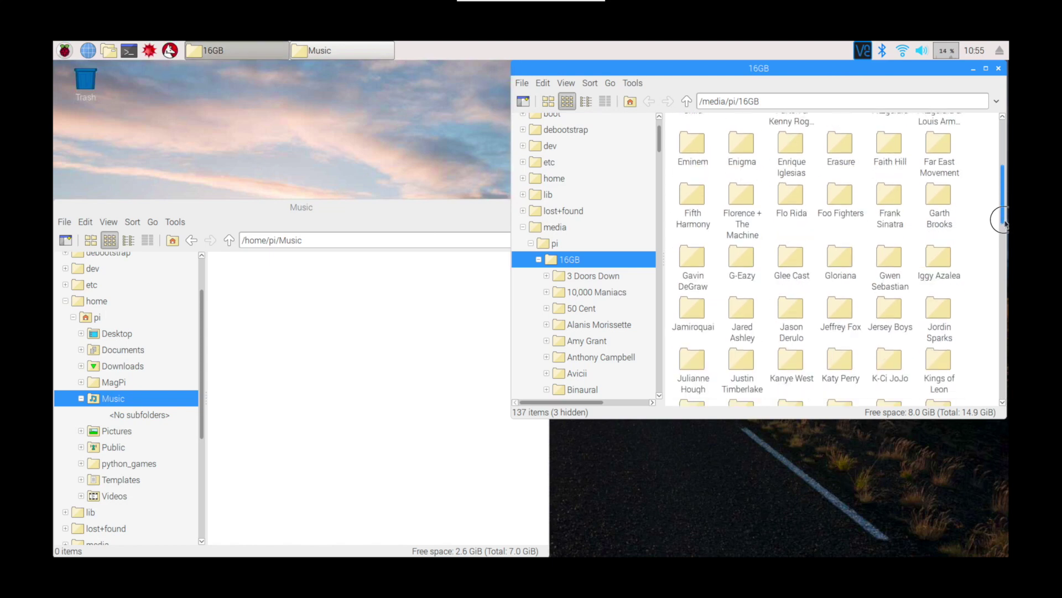
left_click_drag(1006, 223, 1005, 227)
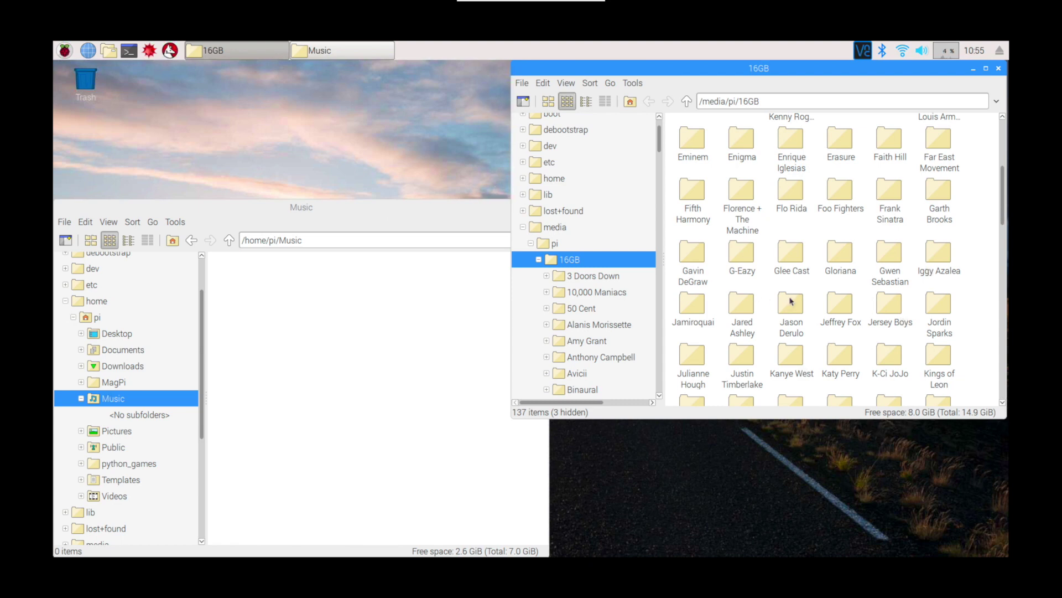
left_click_drag(1003, 242, 1005, 329)
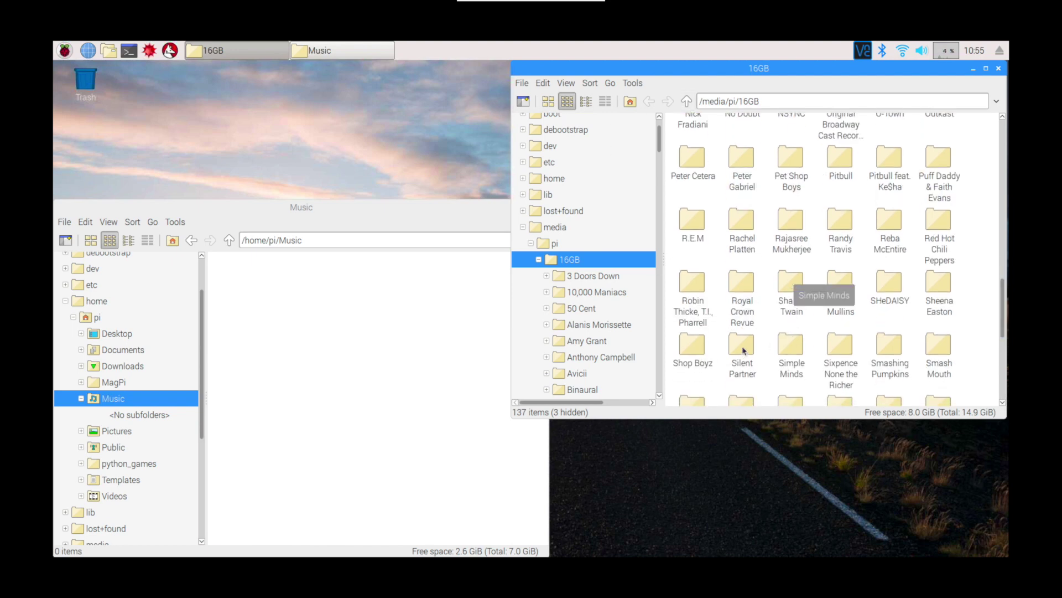
left_click_drag(742, 351, 308, 338)
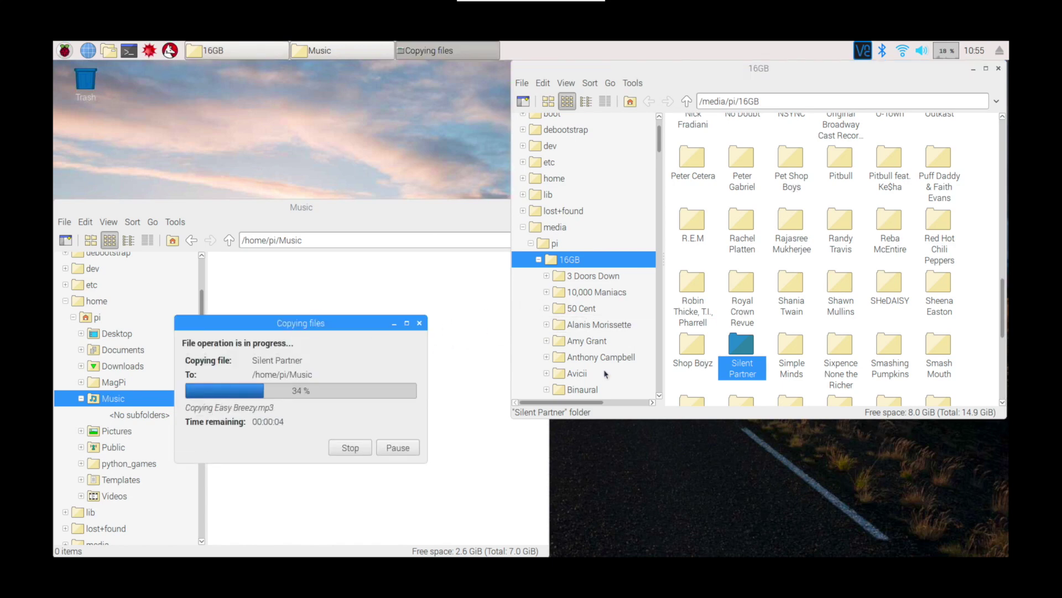
Browse Silent Partner > YouTube Audio Library on the USB drive and select How it Began.mp3.
left_click(741, 354)
double_click(740, 354)
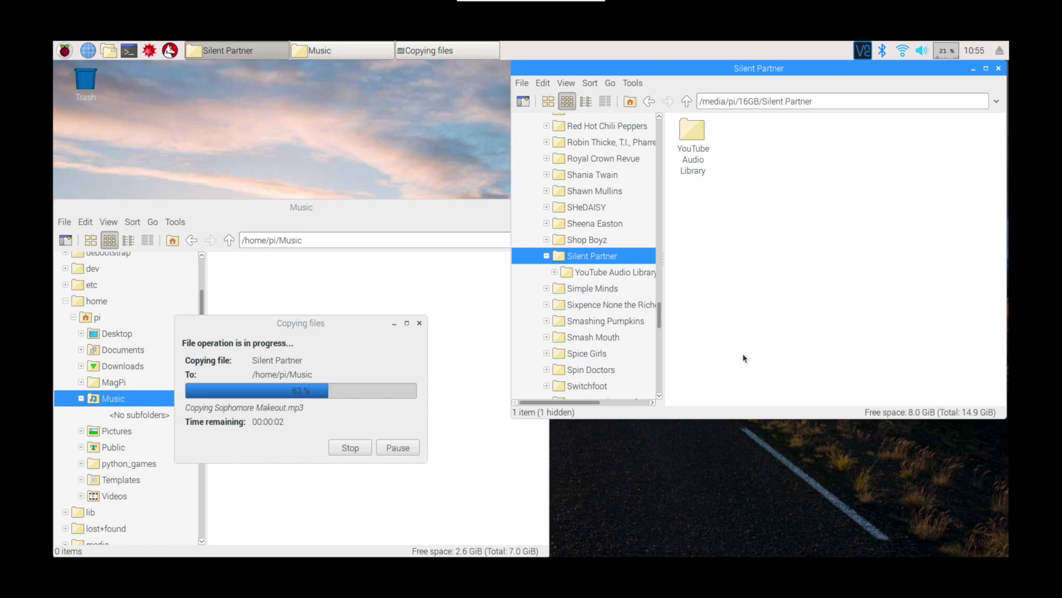
double_click(684, 139)
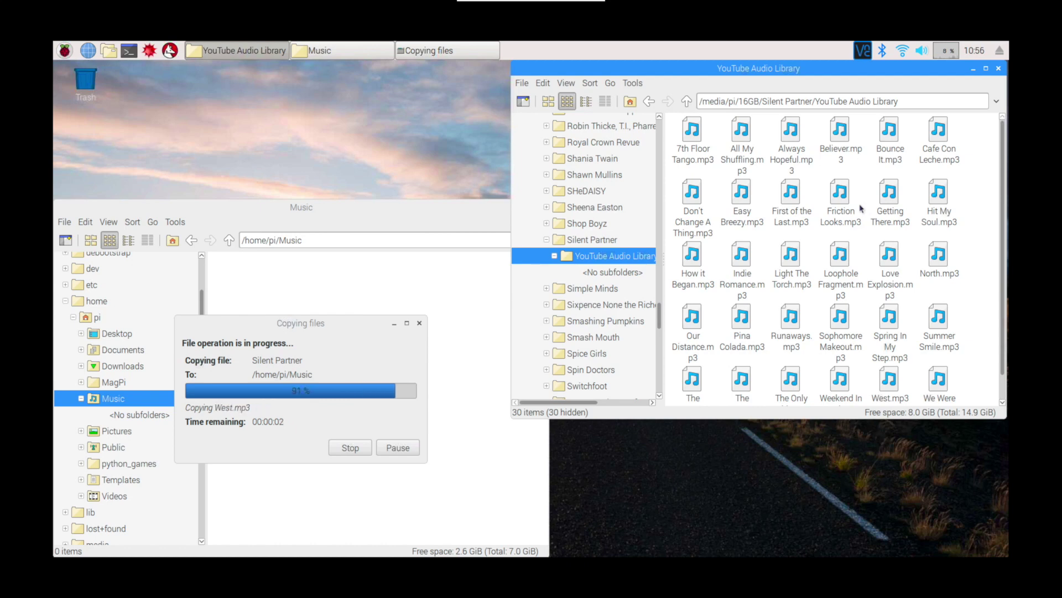
left_click(593, 240)
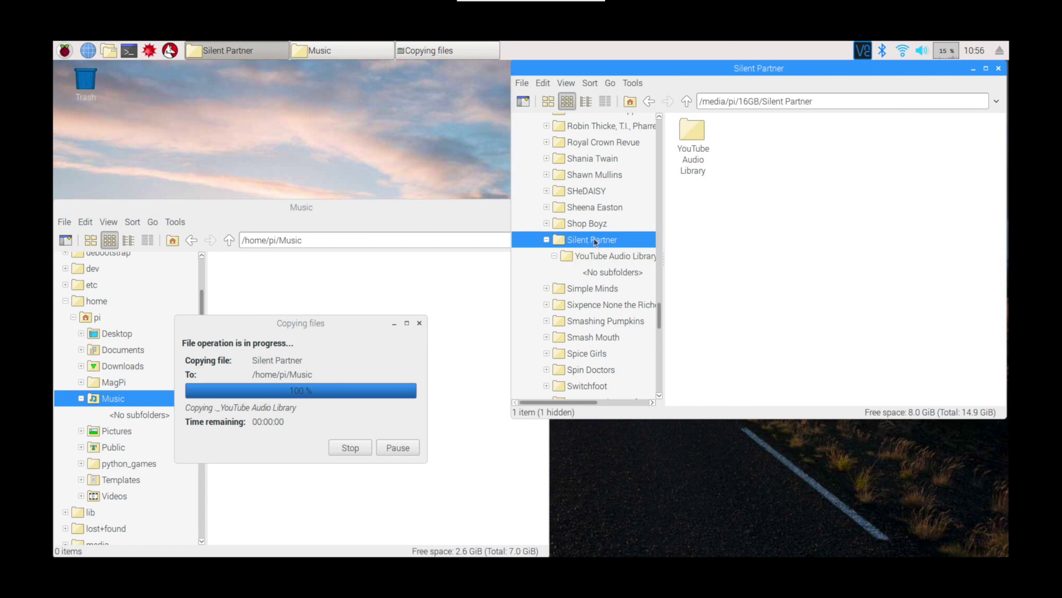
left_click(599, 257)
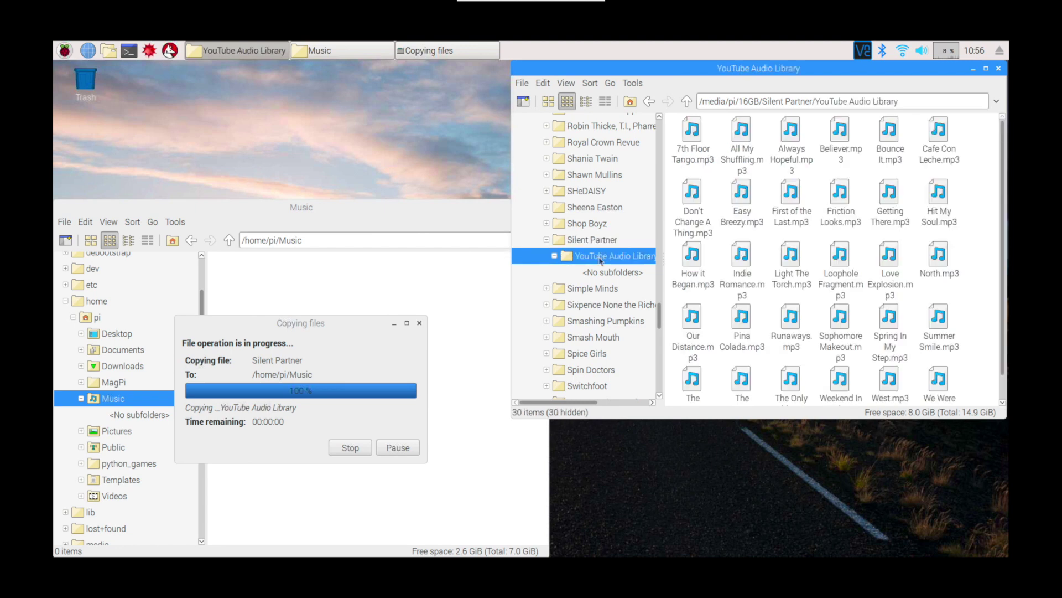
left_click(686, 260)
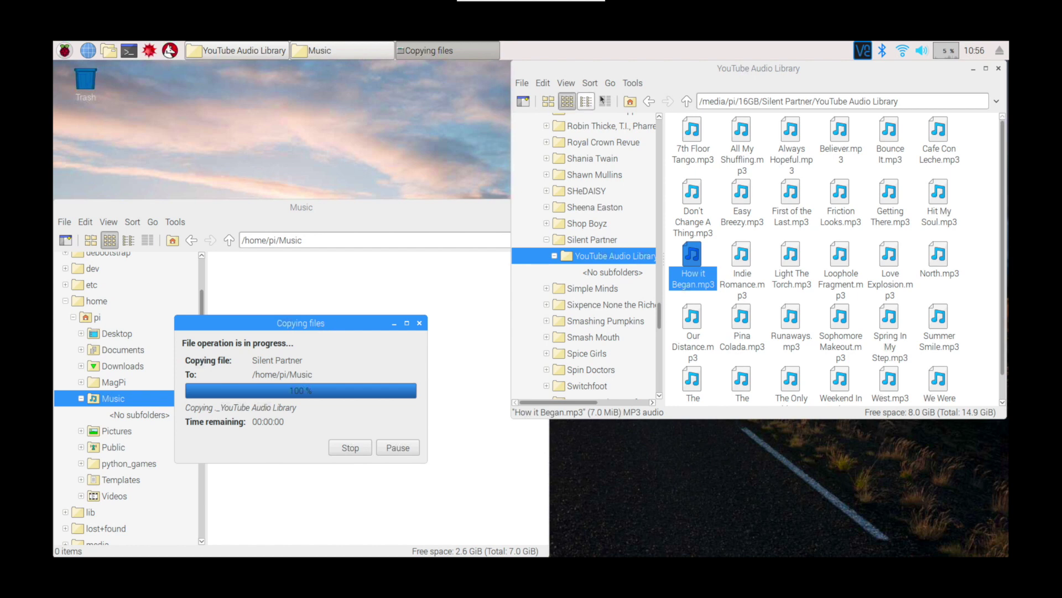
Close the Music folder window and safely eject the SanDisk Cruzer Blade (16GB) drive.
left_click(388, 211)
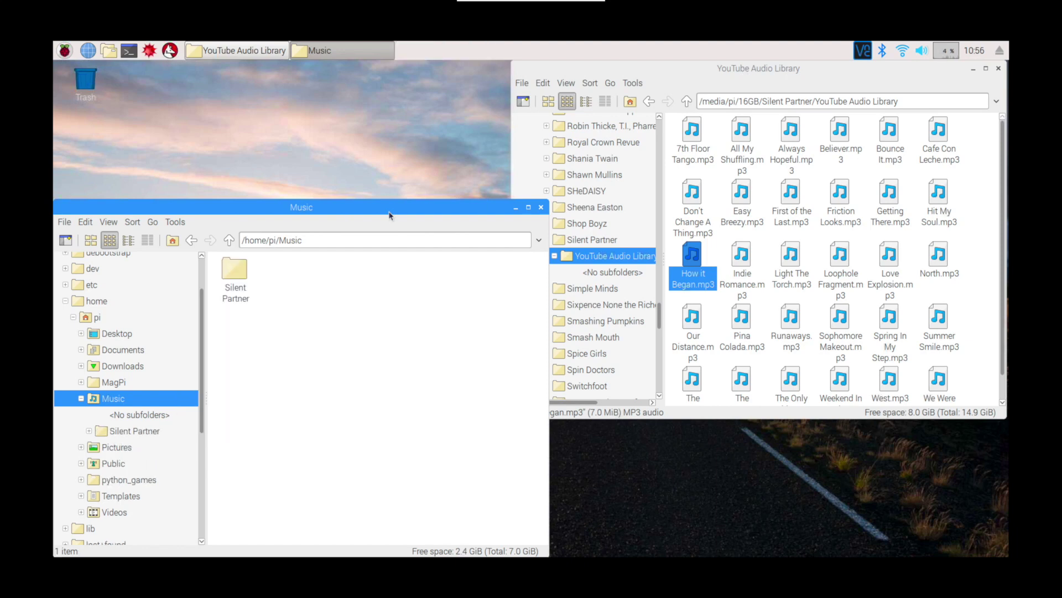
left_click(541, 207)
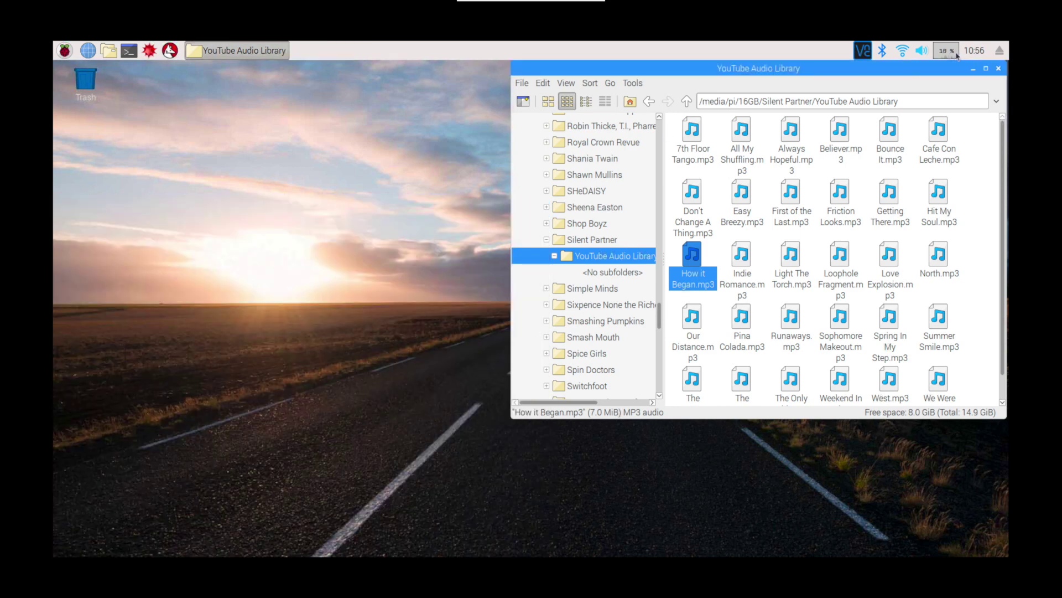
left_click(999, 51)
left_click(929, 69)
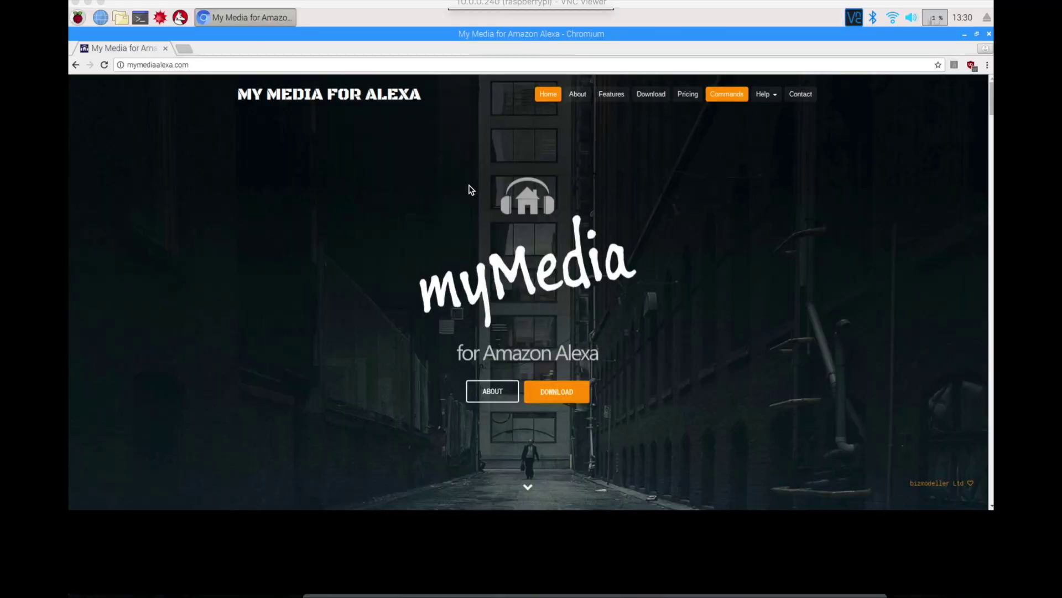
Load the pasted console address in a new tab, accept the privacy policy and proceed to Amazon sign-in.
left_click(180, 49)
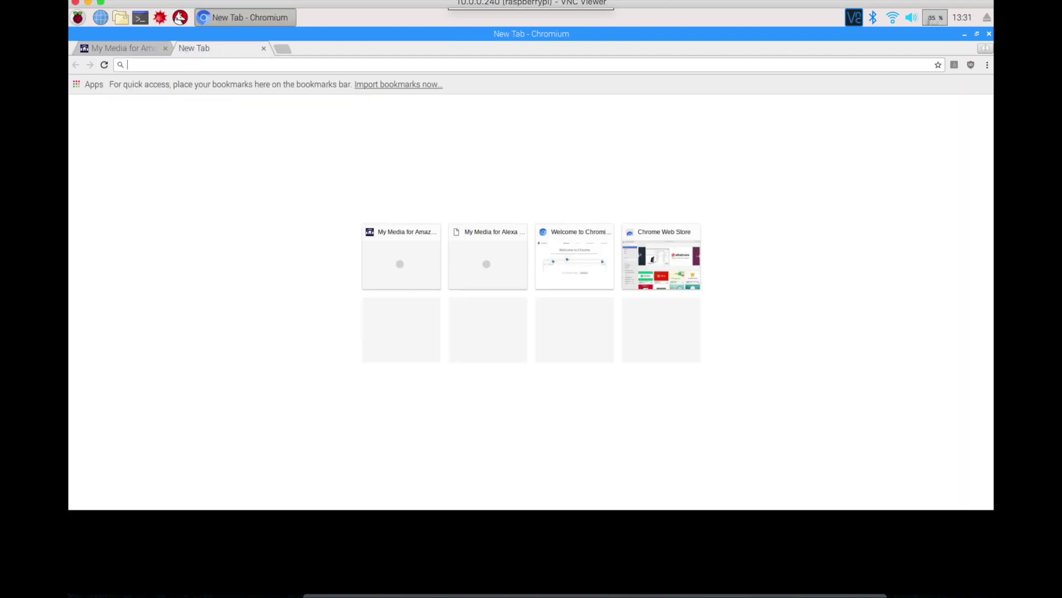
right_click(157, 65)
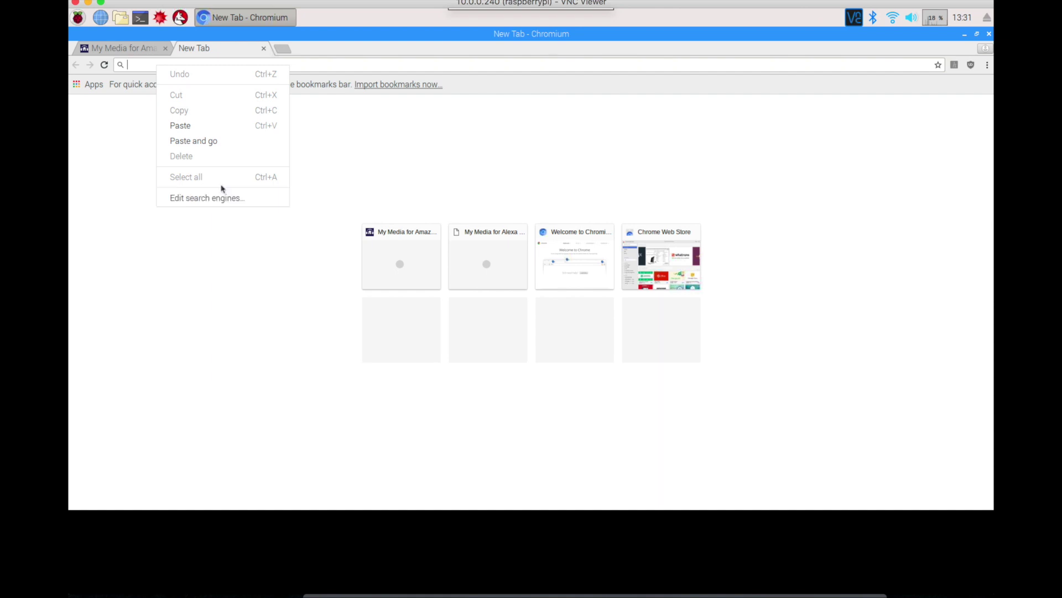
left_click(201, 143)
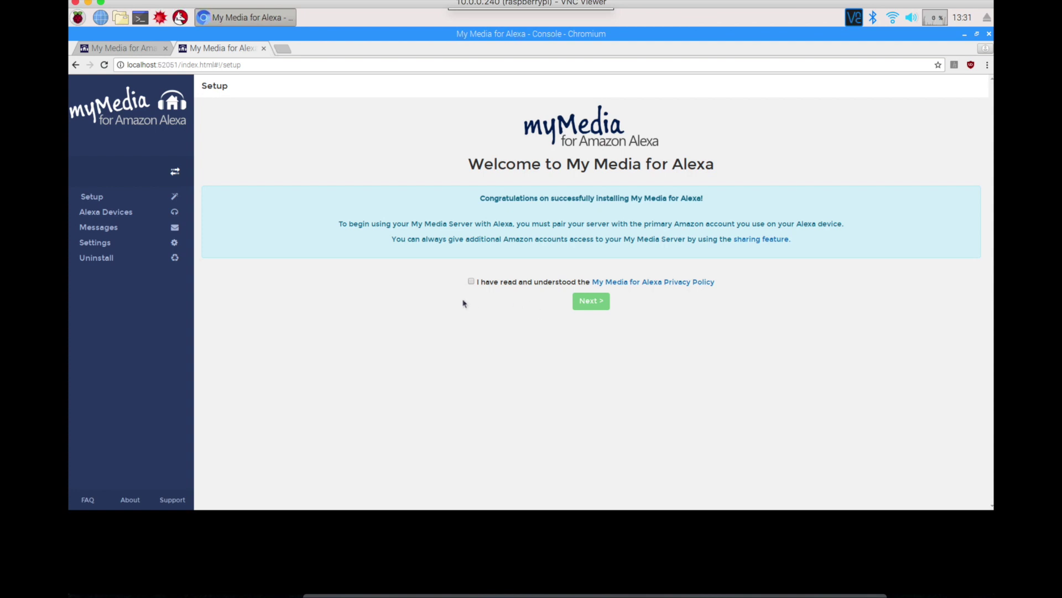
left_click(471, 283)
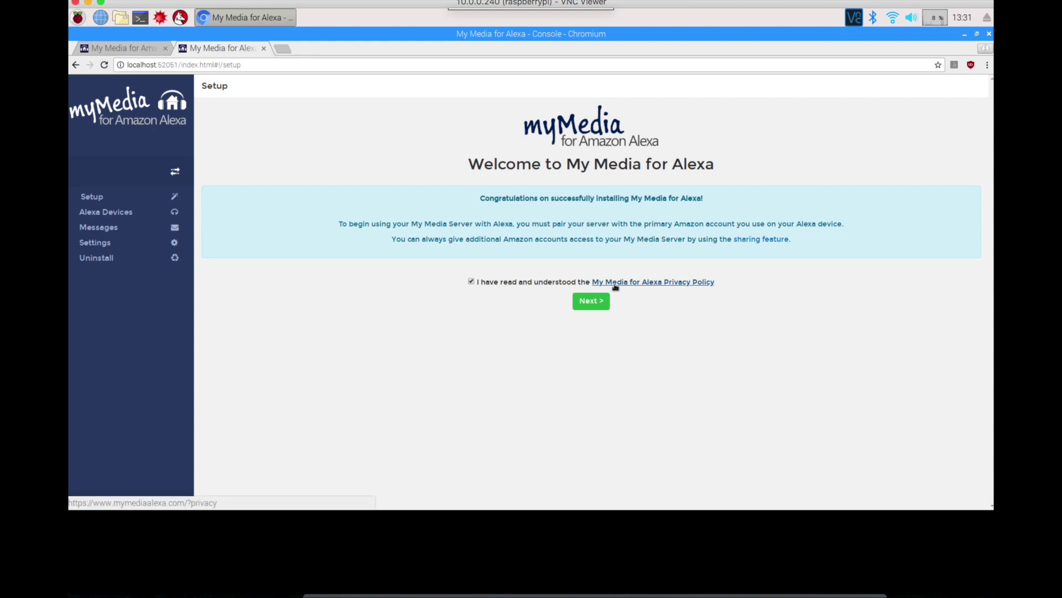
left_click(596, 303)
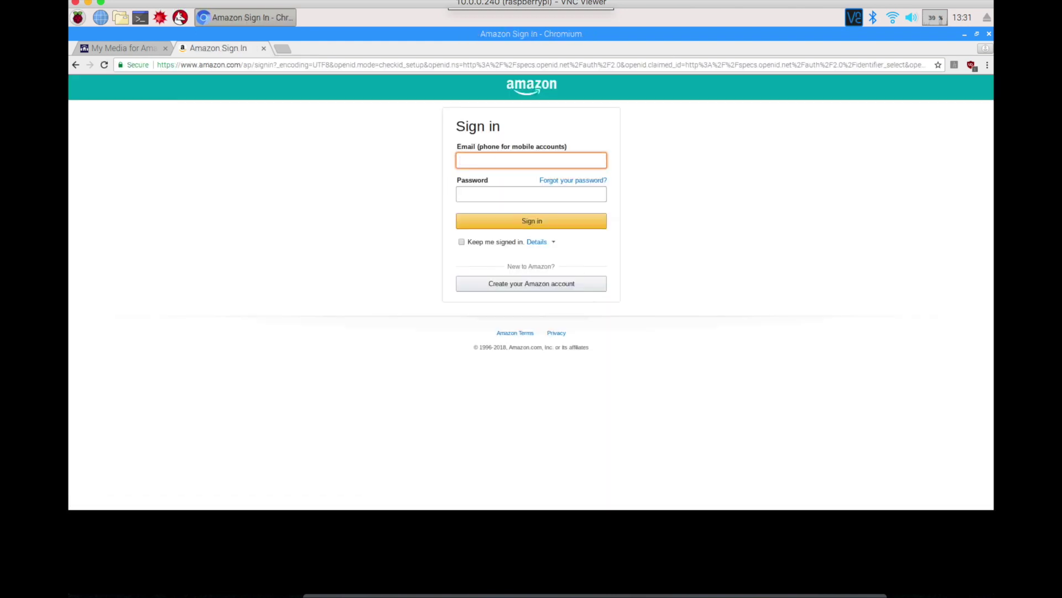
Sign in to Amazon with the saved credentials, dismiss the skill-linking reminder and decline sample media.
key("Down")
key("Return")
key("Tab")
key("Return")
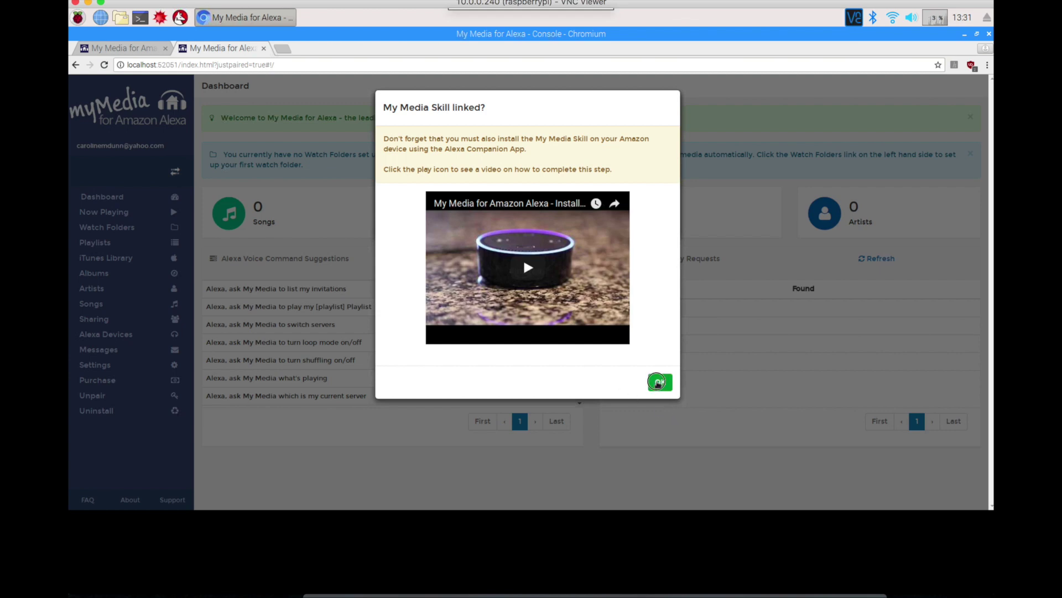
left_click(659, 383)
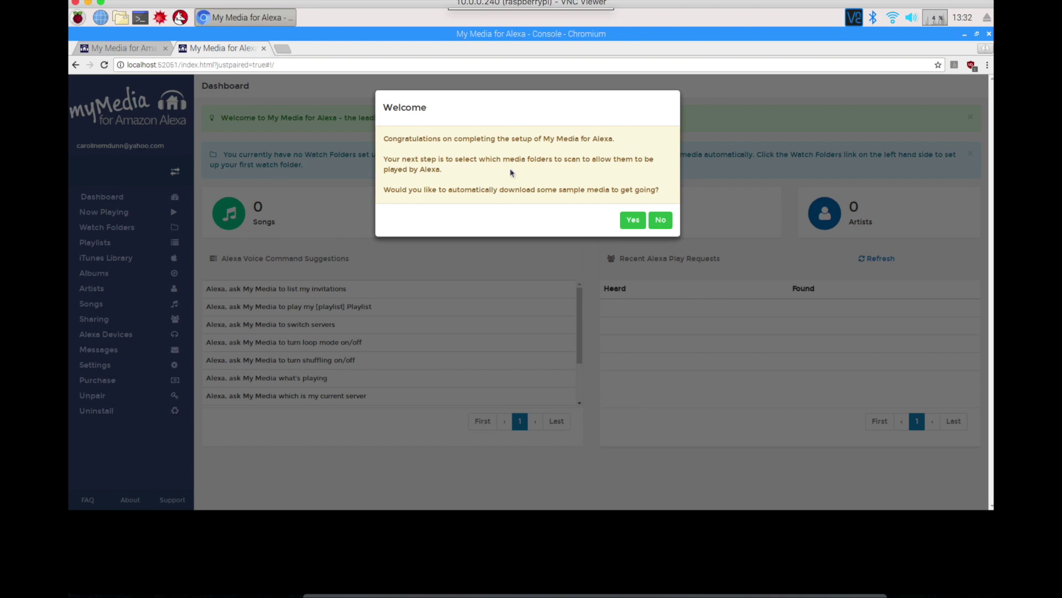
left_click(659, 224)
Decline the welcome sample media and add / > home > pi > Music as a watch folder.
left_click(659, 224)
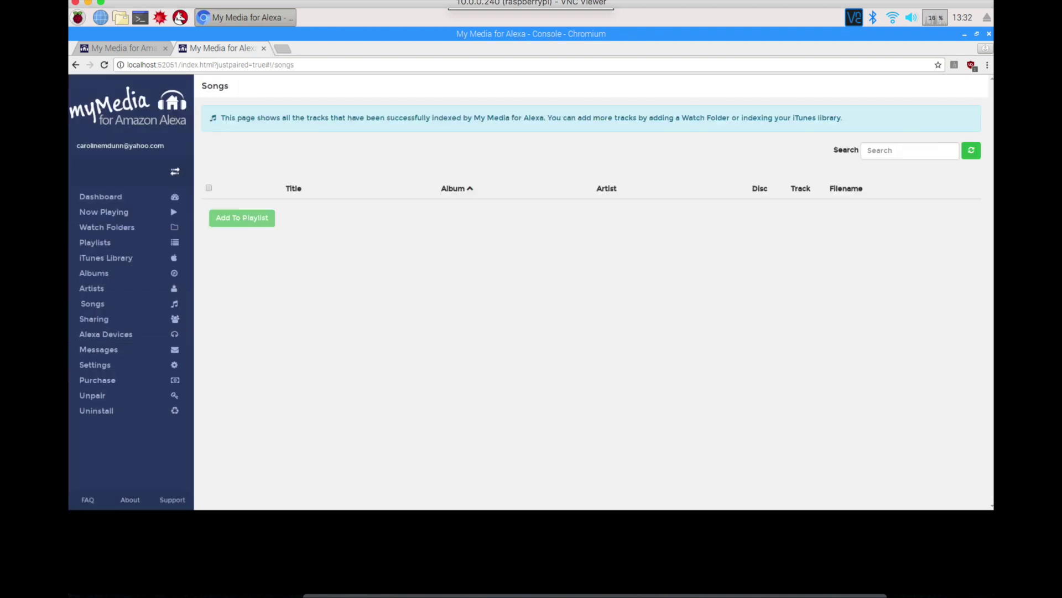
left_click(135, 233)
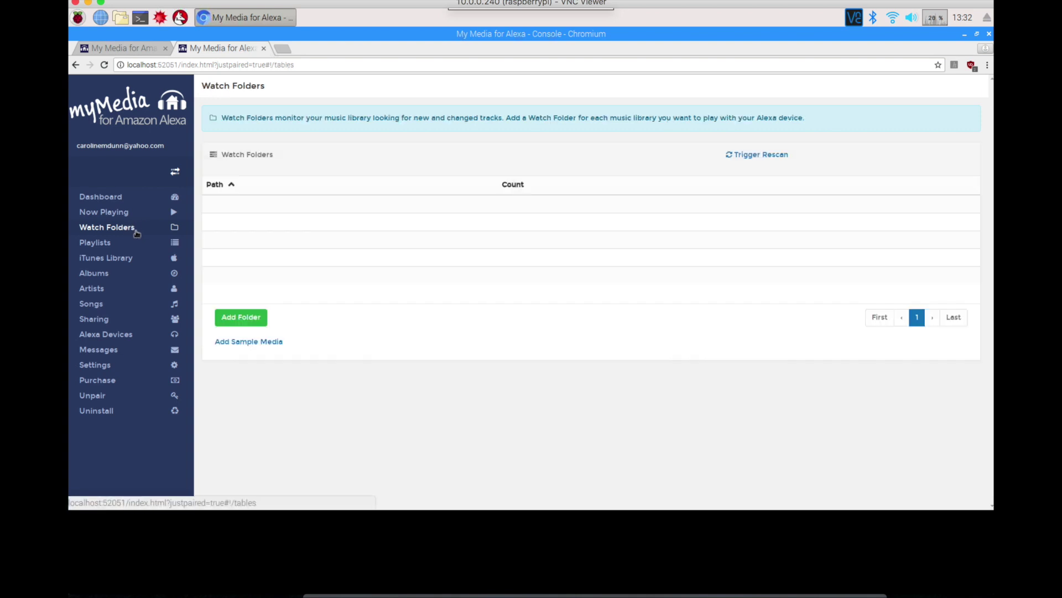
left_click(239, 318)
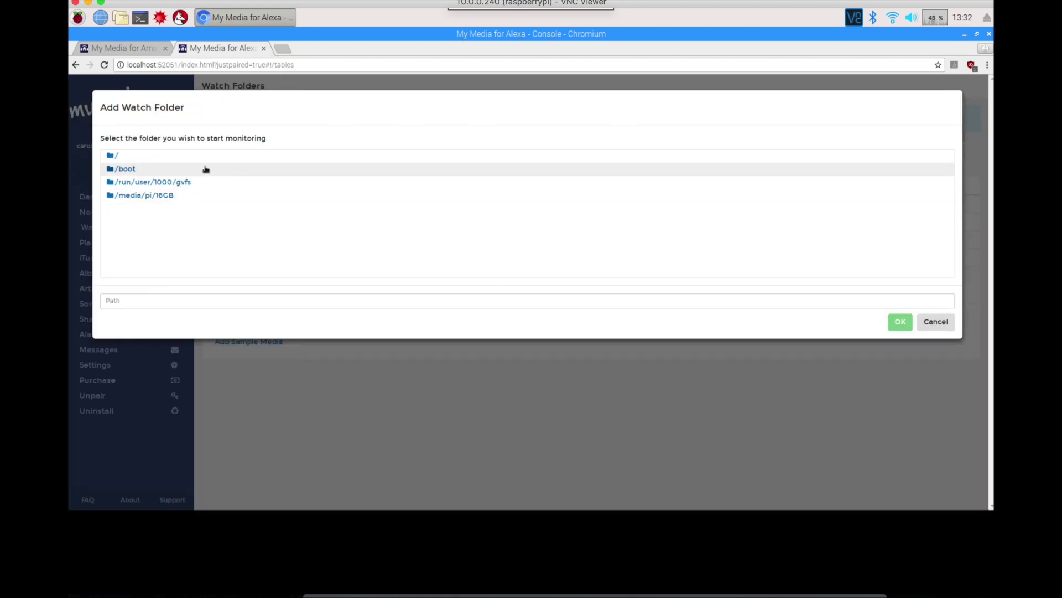
left_click(135, 160)
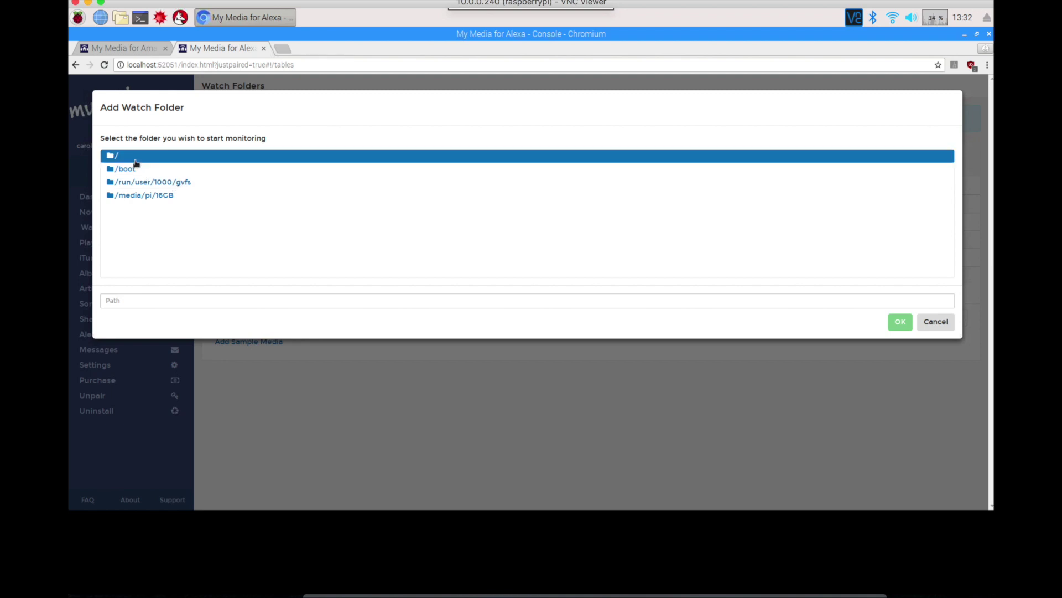
scroll(138, 182, "down", 1)
left_click(137, 178)
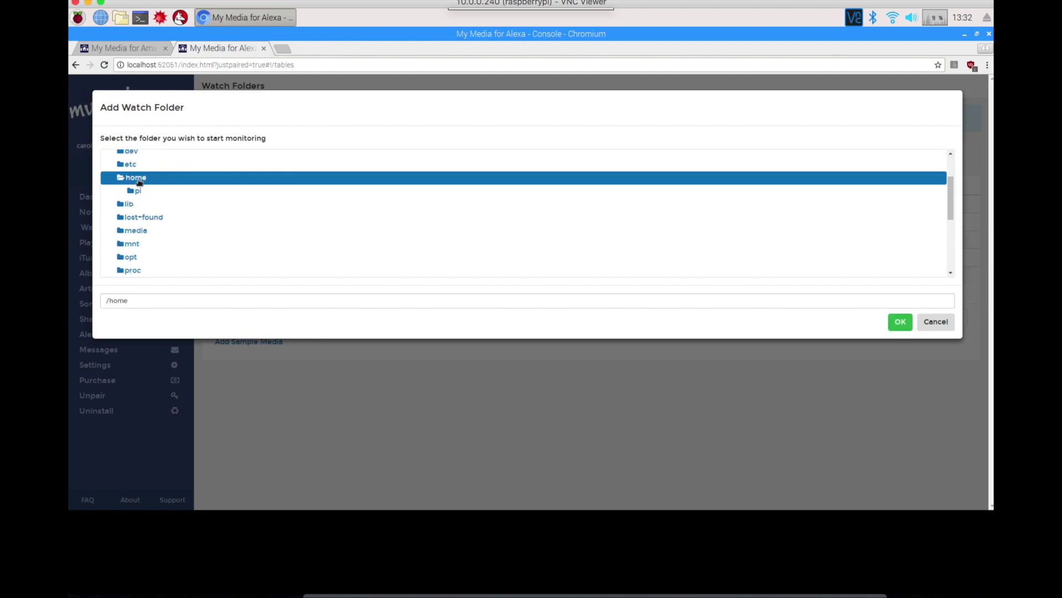
left_click(138, 191)
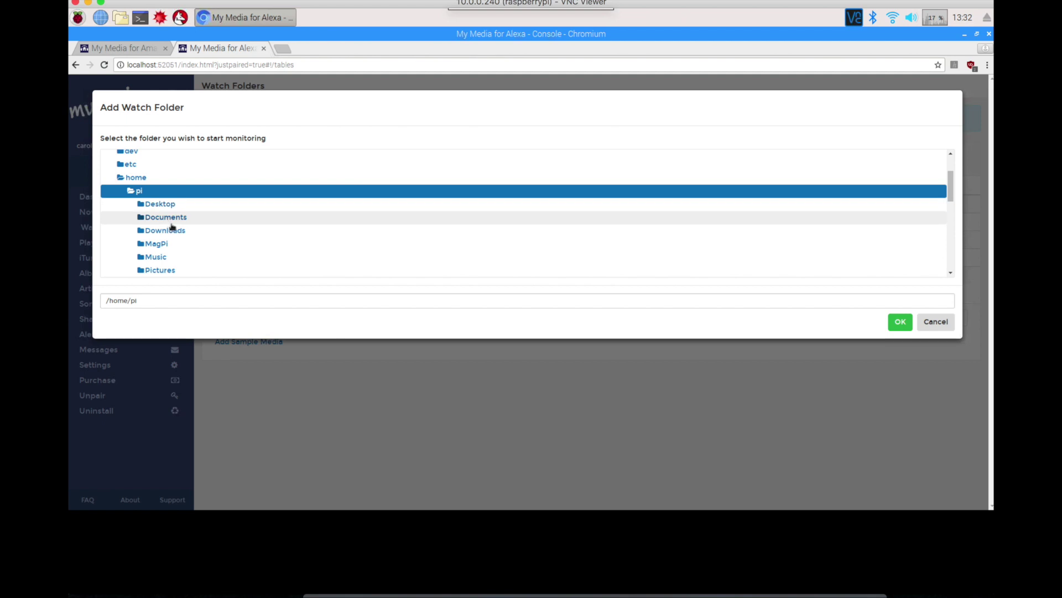
left_click(177, 256)
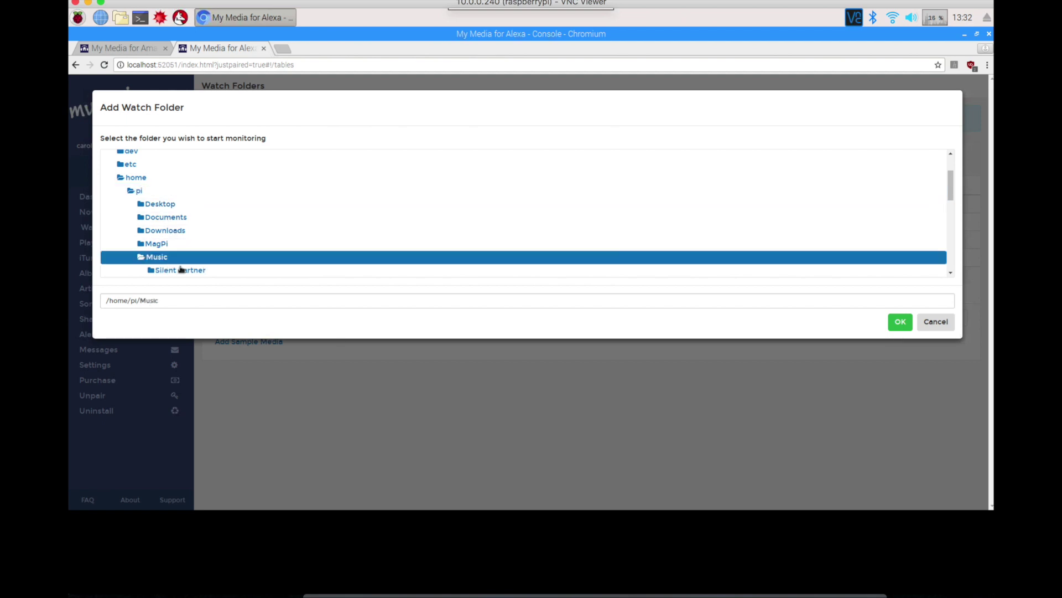
left_click(900, 324)
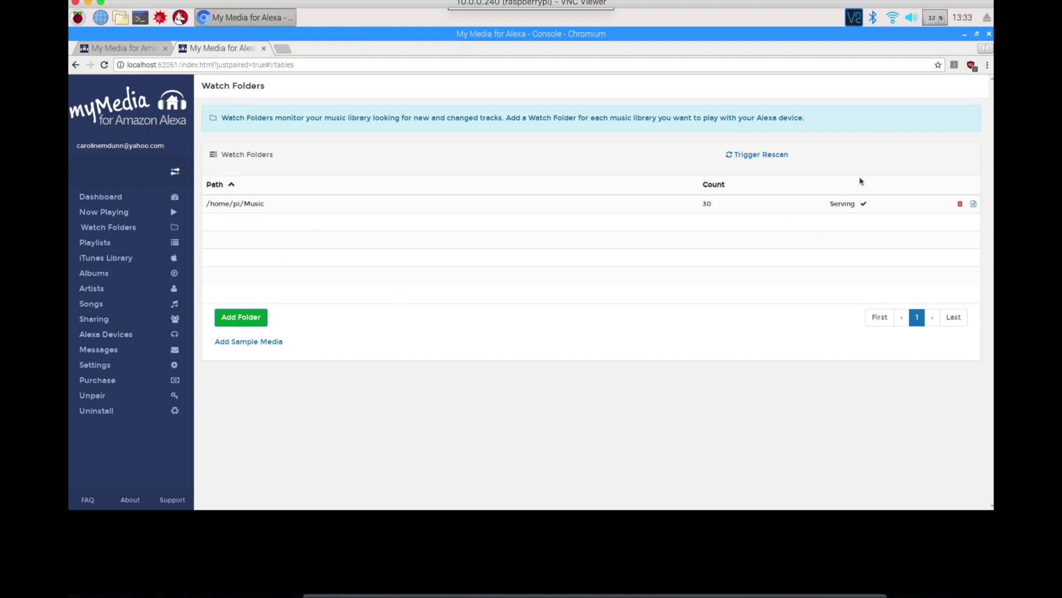
Check the 30 indexed tracks on the Songs page, then open a blank tab.
left_click(89, 306)
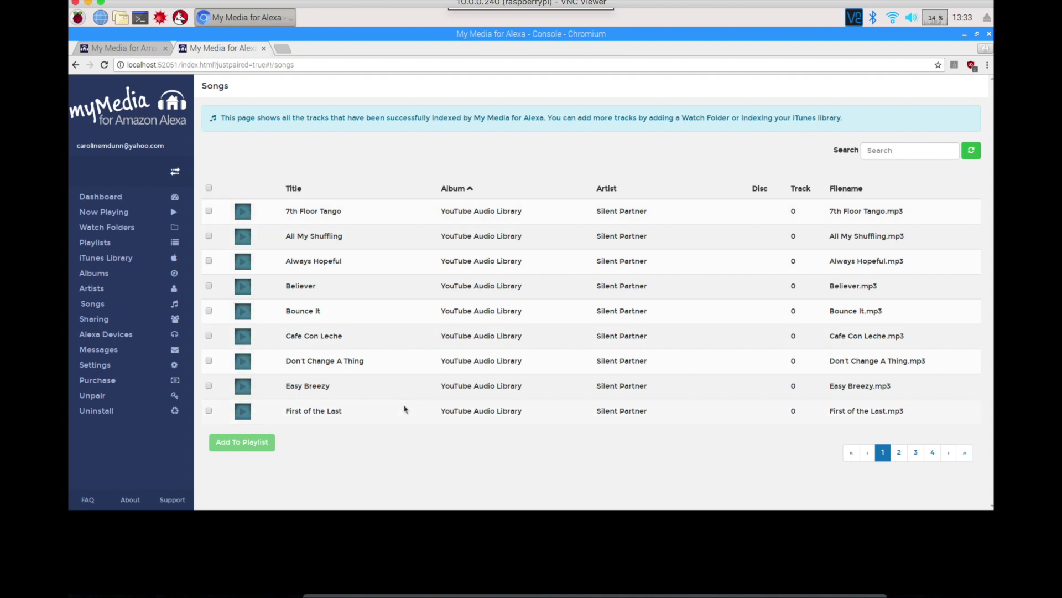
left_click(284, 49)
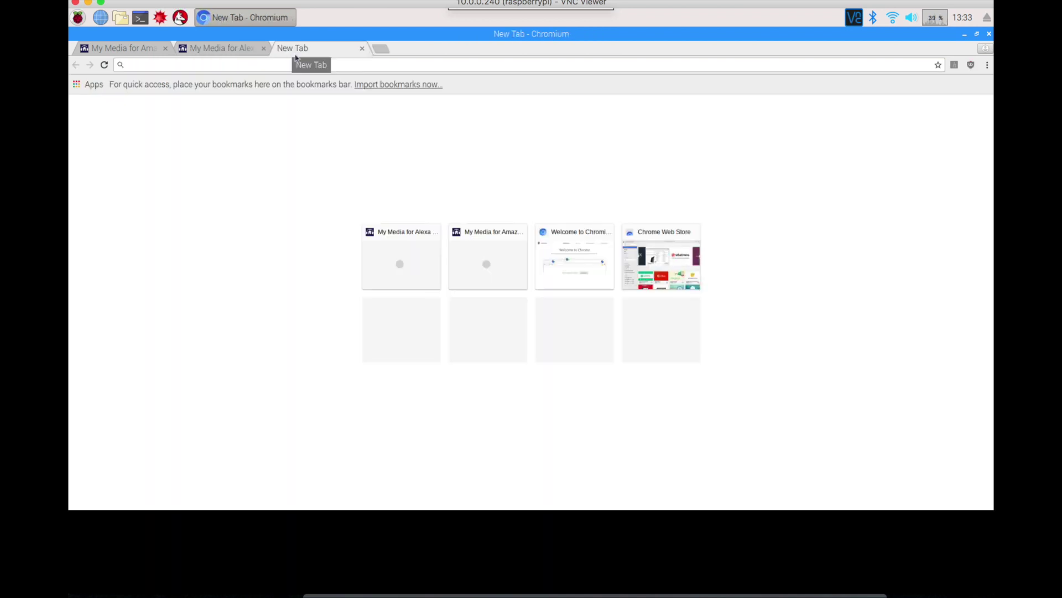
Load alexa.amazon.com in the new tab.
type("alexa.ama")
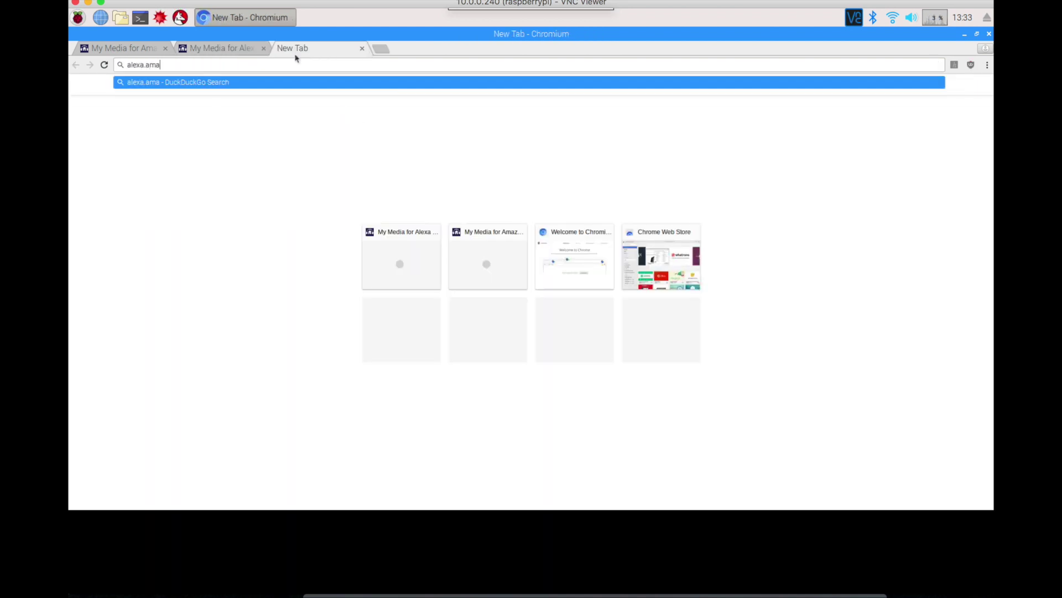
type("zon.com")
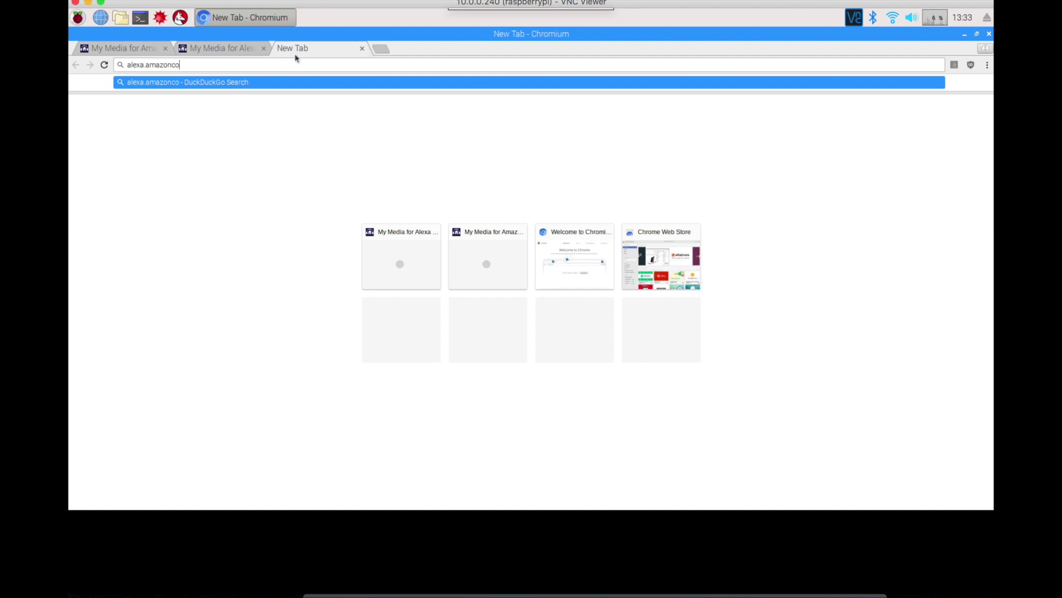
key("Return")
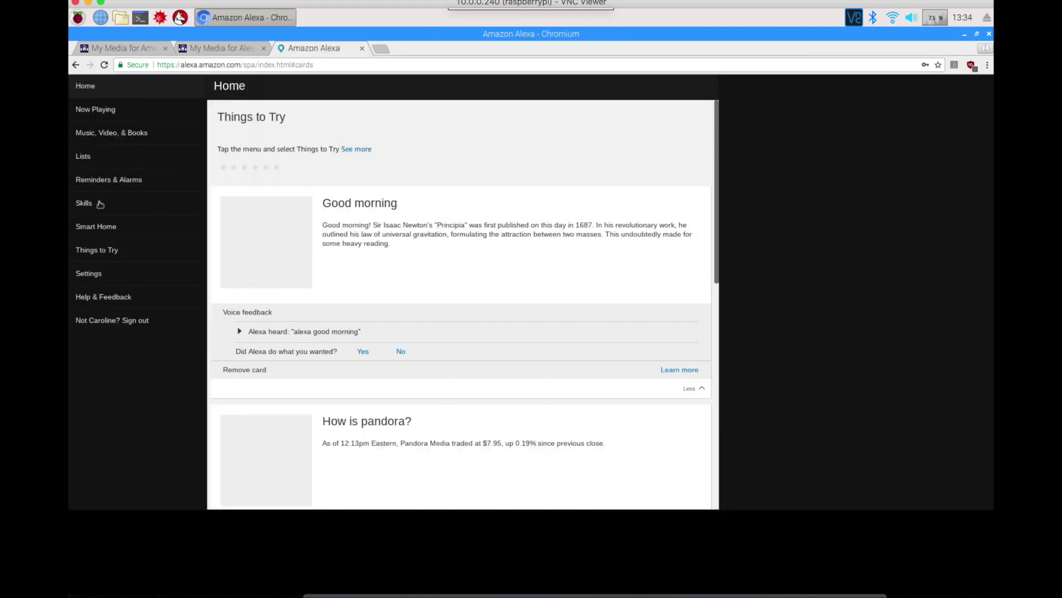
Search the skills store for 'mymedia', enable the My Media skill and begin account linking from its settings.
left_click(84, 204)
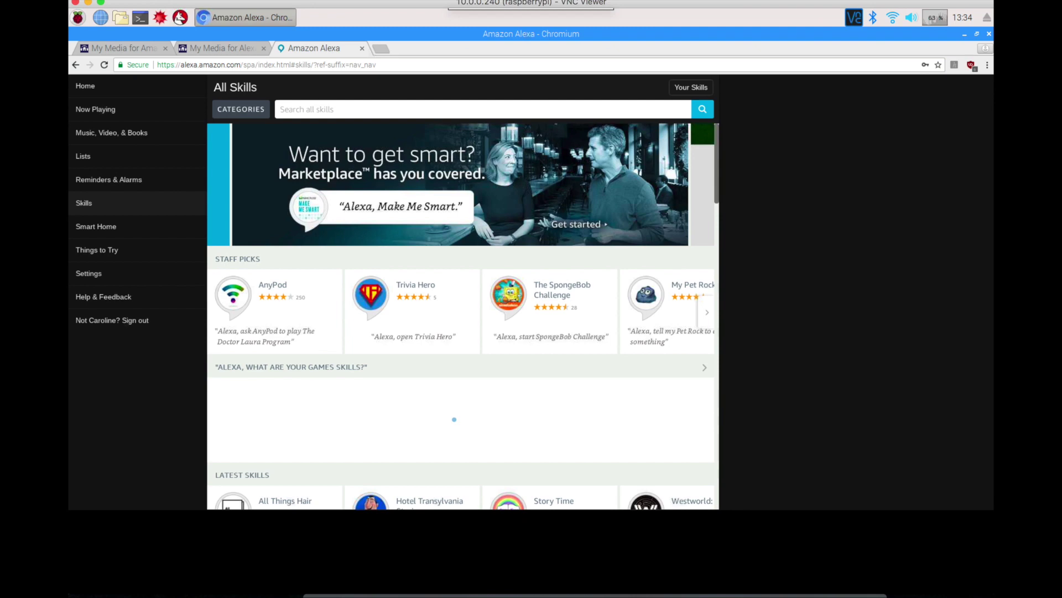
type("mymedia")
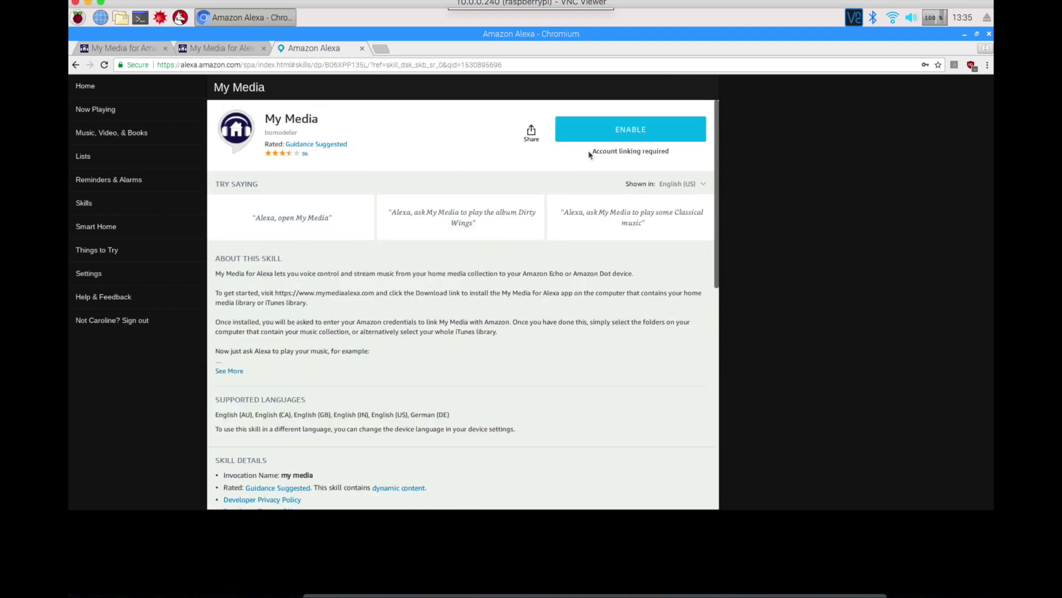
left_click(620, 130)
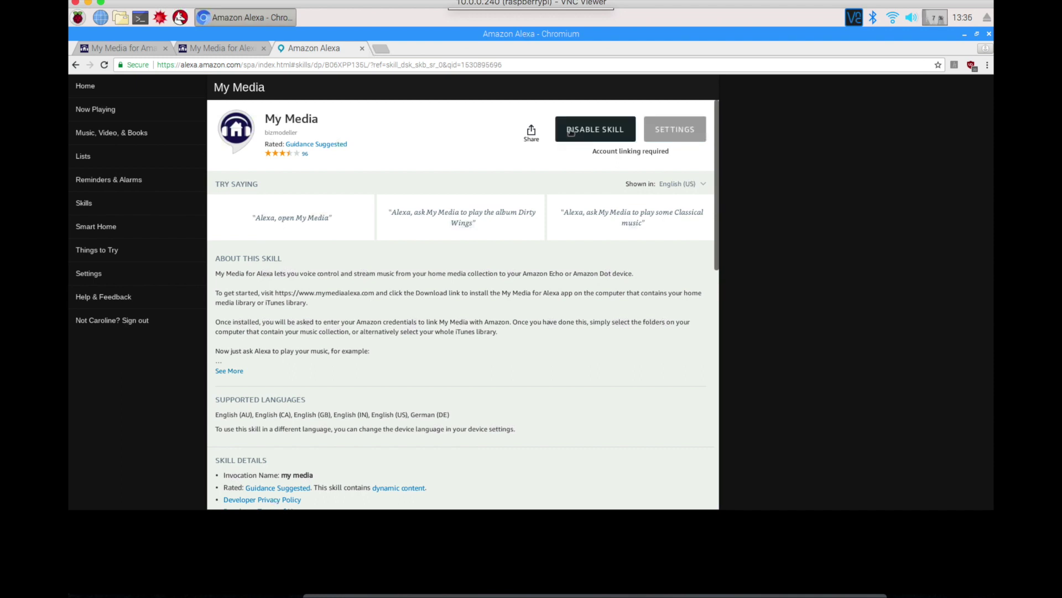
left_click(669, 132)
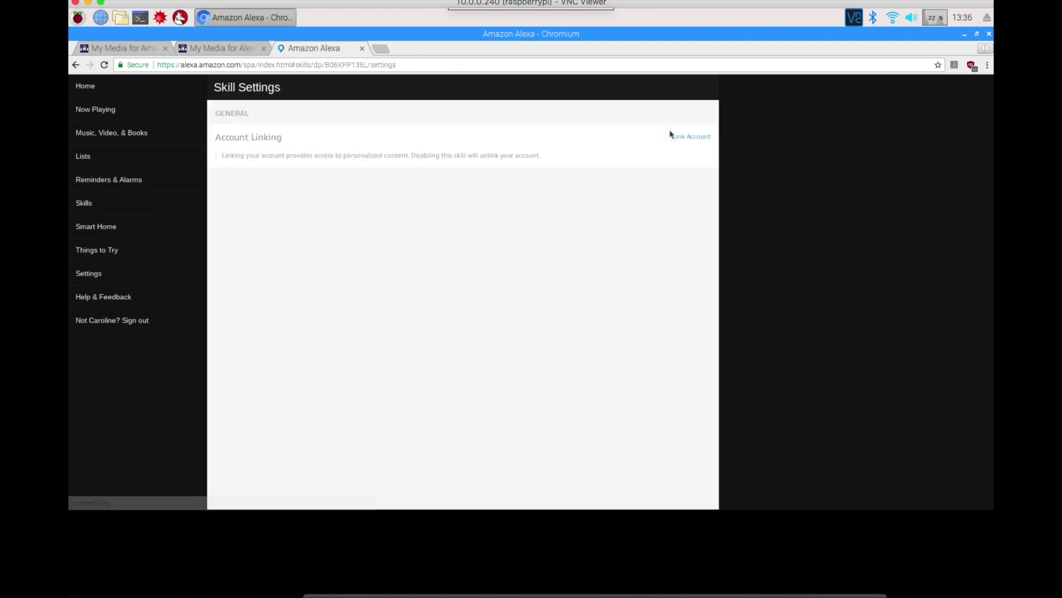
left_click(684, 137)
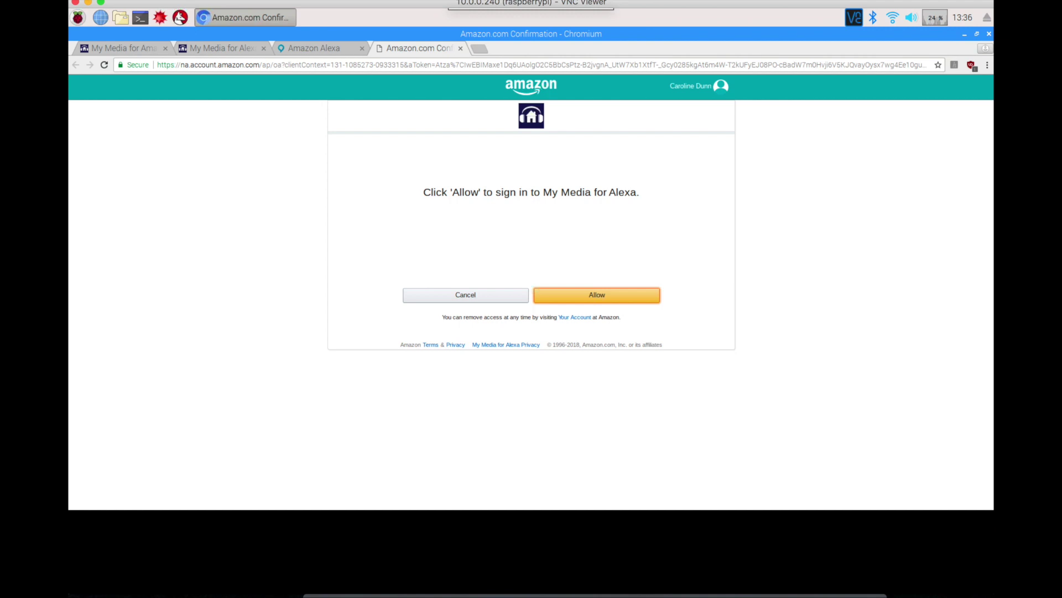
Allow My Media for Alexa to sign in with the Amazon account.
left_click(586, 297)
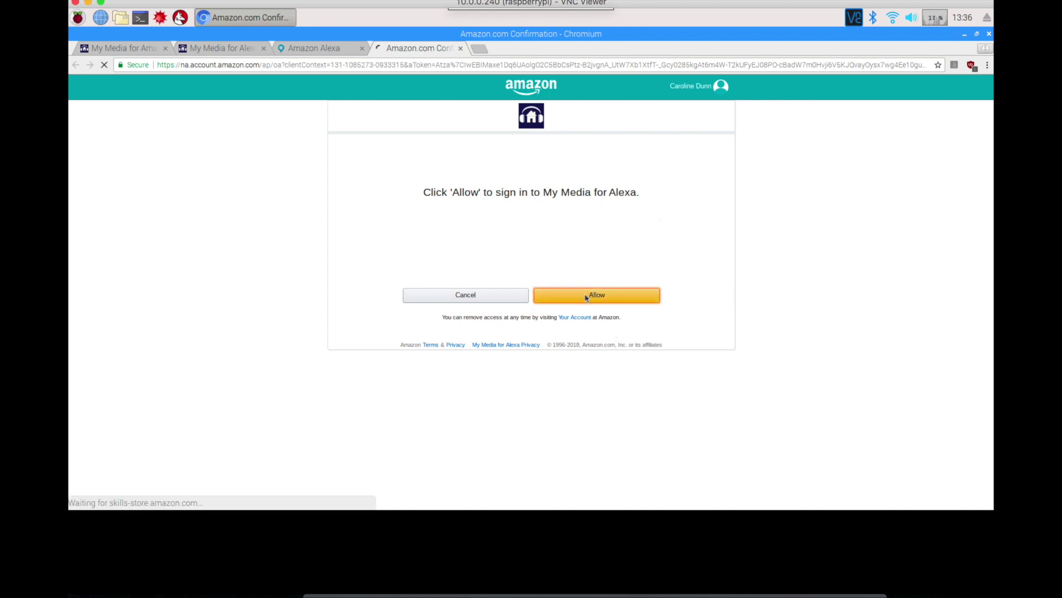